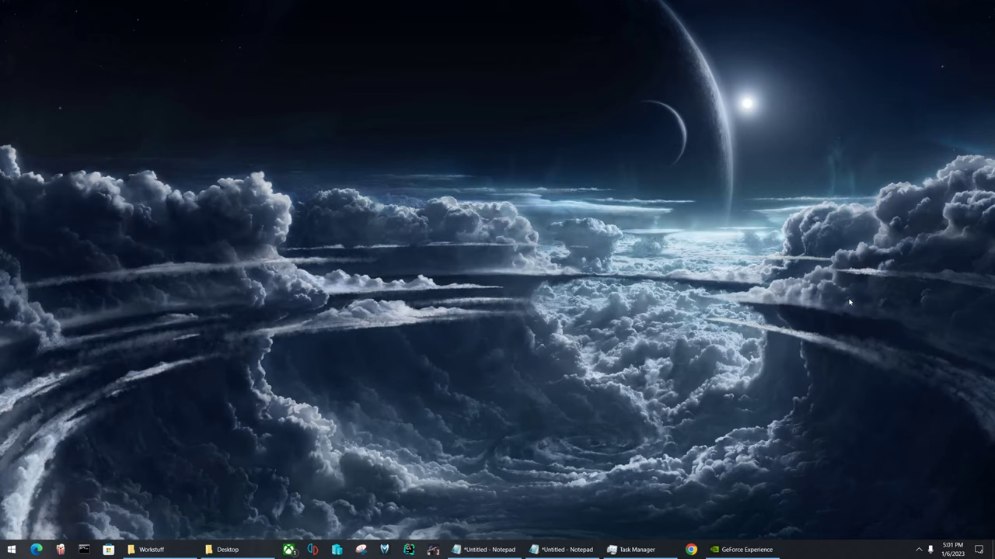
# - Launch Google Chrome with the chosen profile and open its Settings page from the three-dot menu
pyautogui.click(691, 549)
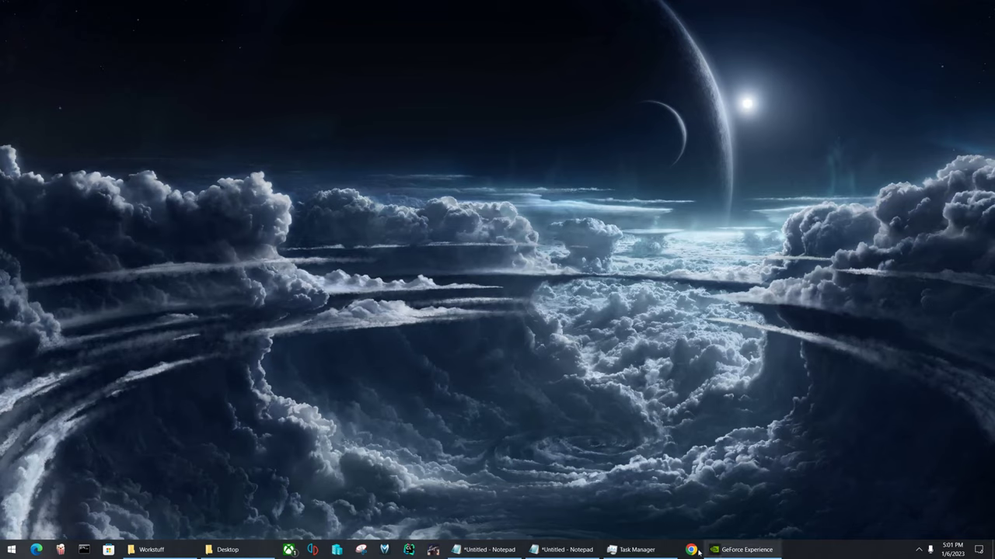
pyautogui.click(539, 307)
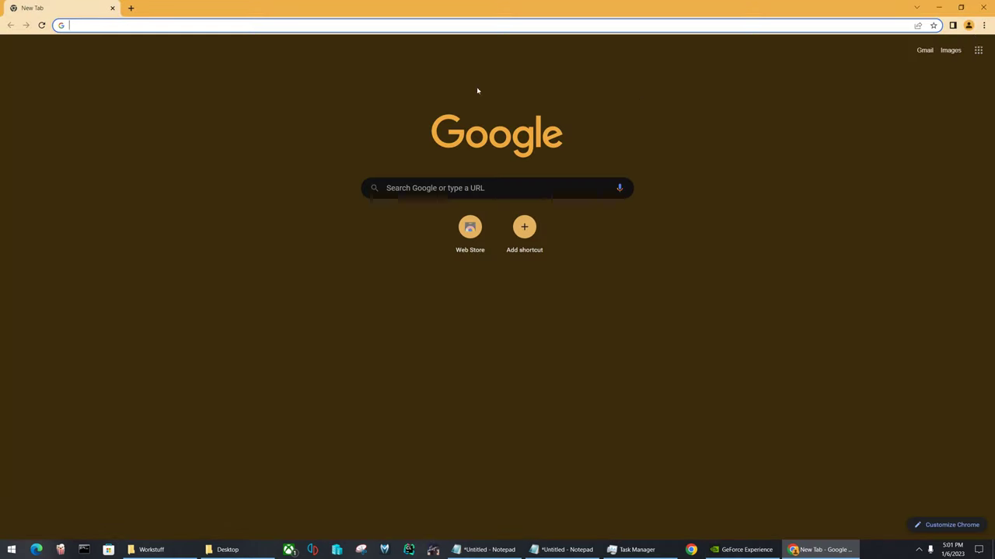
pyautogui.click(983, 24)
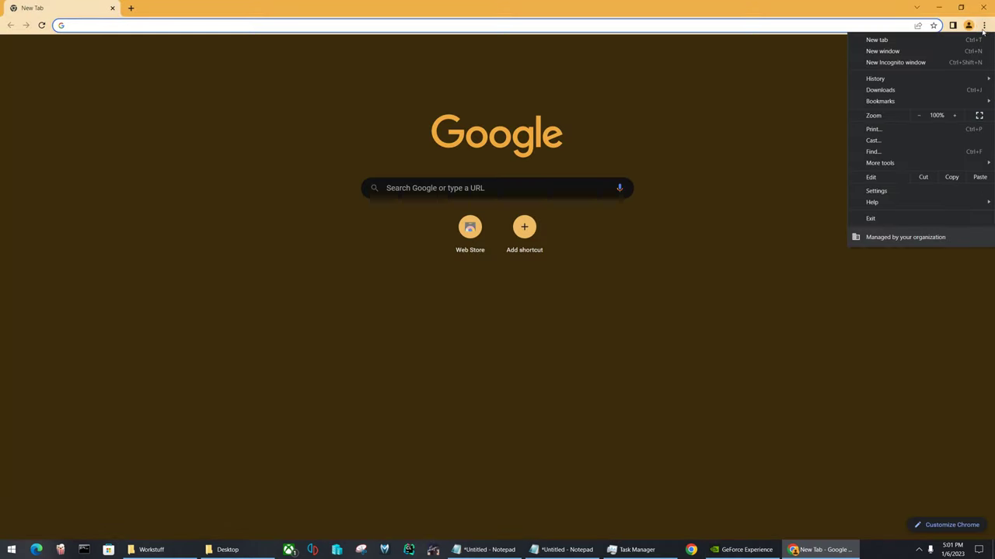
pyautogui.click(874, 191)
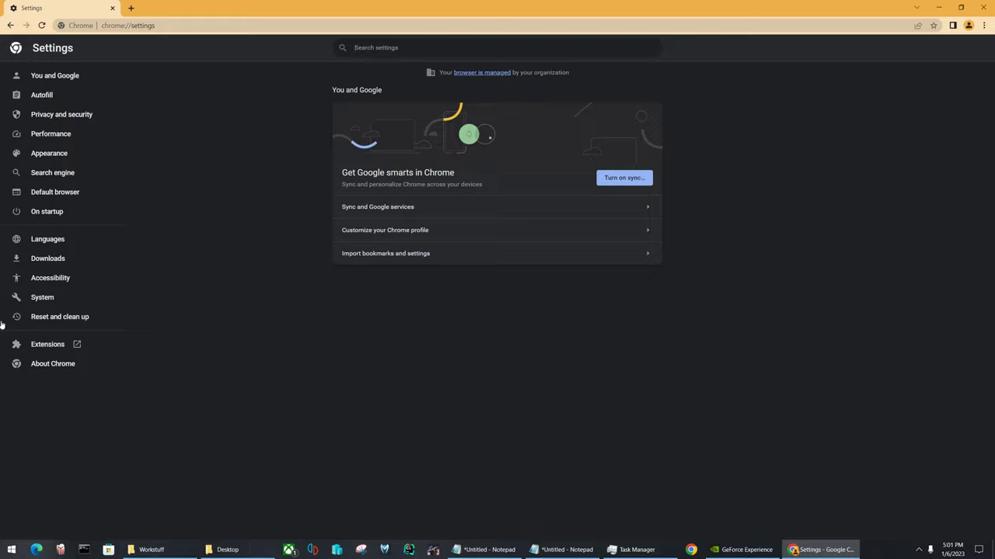
# - Open the Extensions page and switch Developer mode on so extension IDs are shown
pyautogui.click(35, 345)
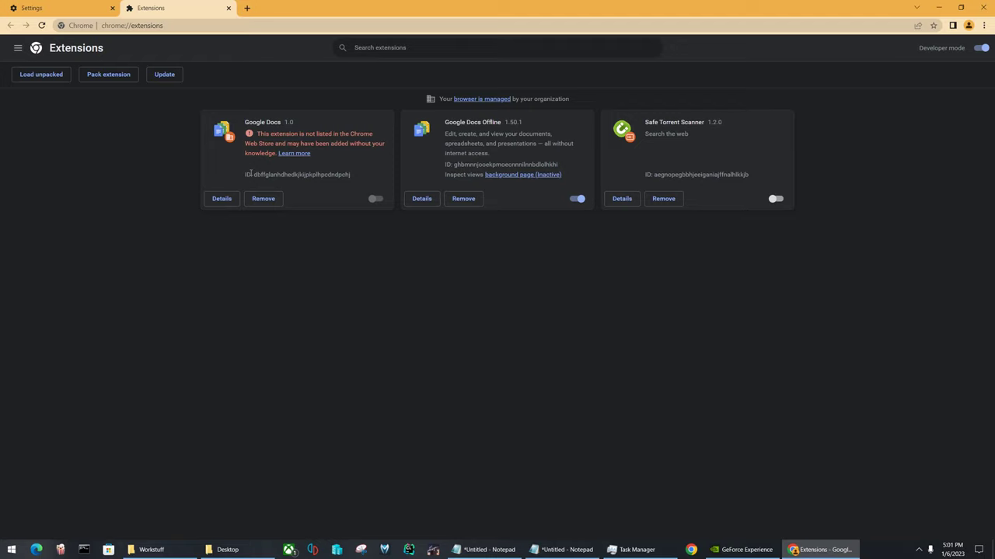
pyautogui.moveTo(245, 178); pyautogui.dragTo(352, 176)
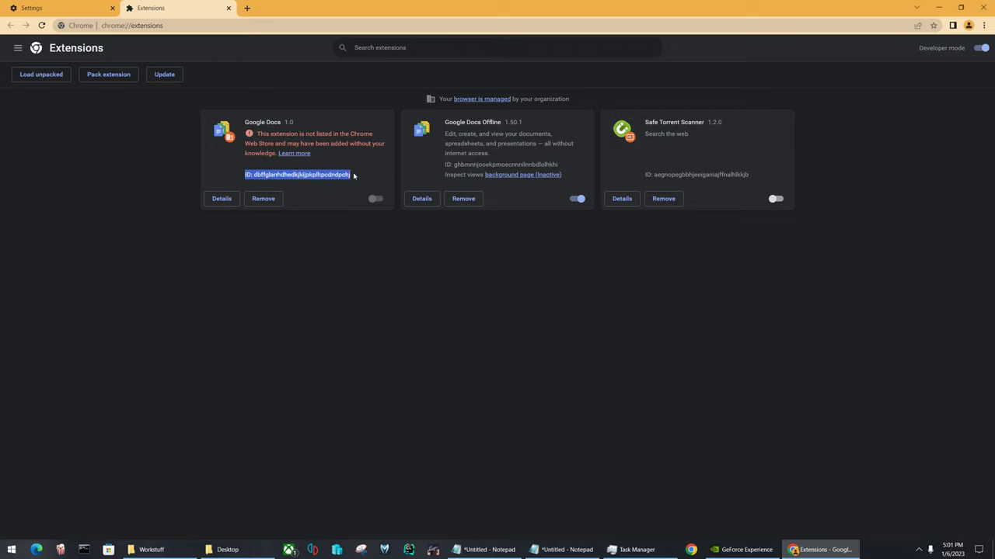
pyautogui.click(873, 133)
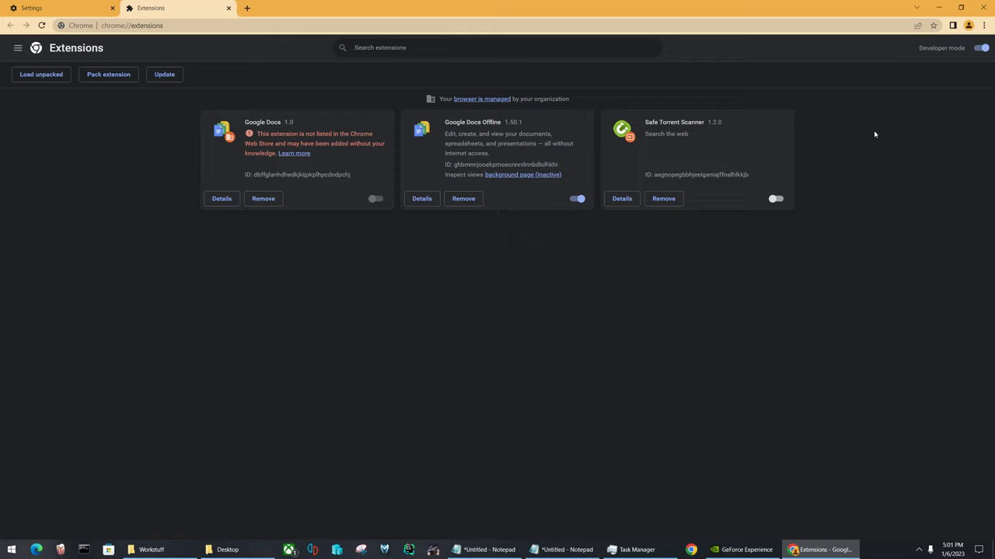
pyautogui.moveTo(918, 48); pyautogui.dragTo(965, 49)
pyautogui.click(982, 48)
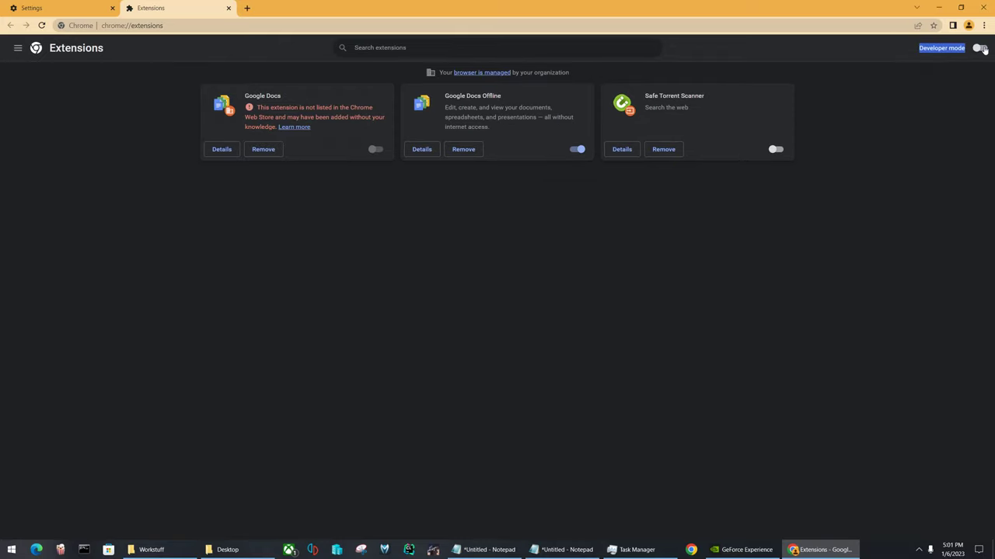
pyautogui.click(965, 68)
pyautogui.click(980, 48)
pyautogui.click(980, 48)
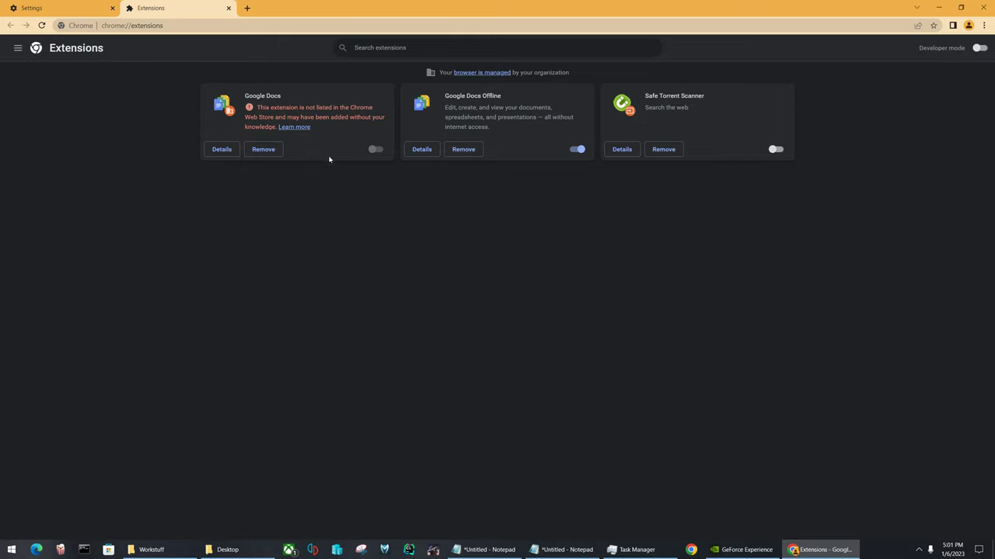
pyautogui.click(979, 49)
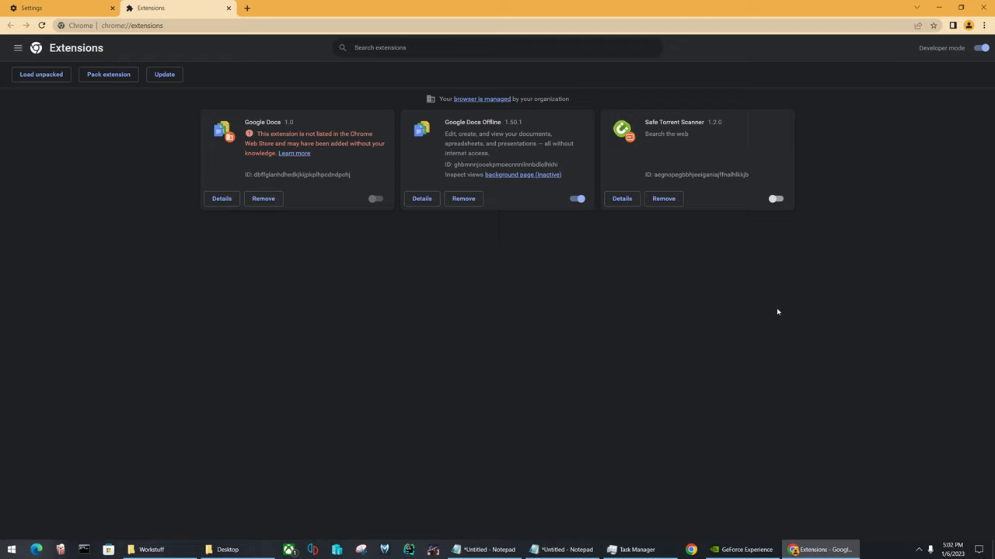
# - Highlight the Google Docs extension's ID string to inspect it, and reveal the hidden tray icons
pyautogui.moveTo(254, 183); pyautogui.dragTo(364, 182)
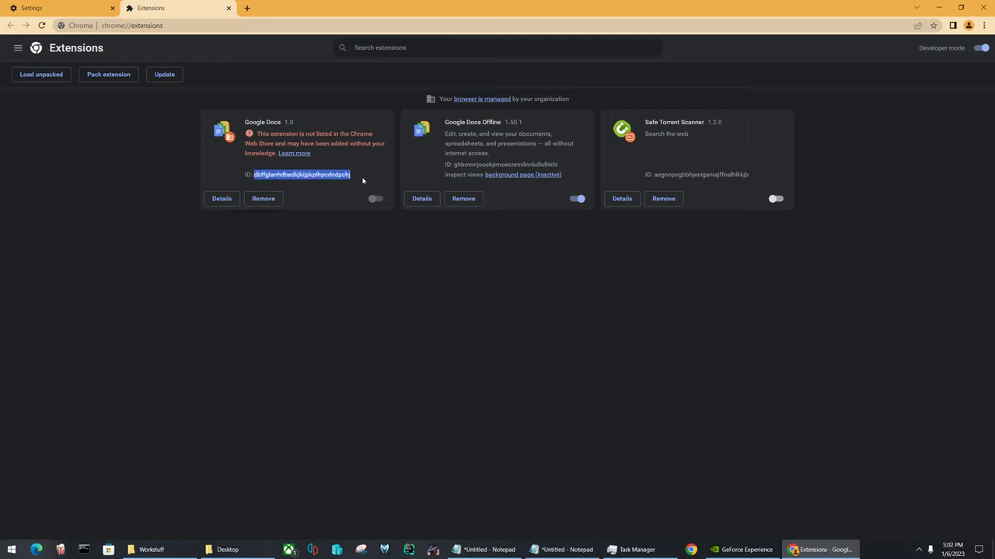
pyautogui.click(261, 180)
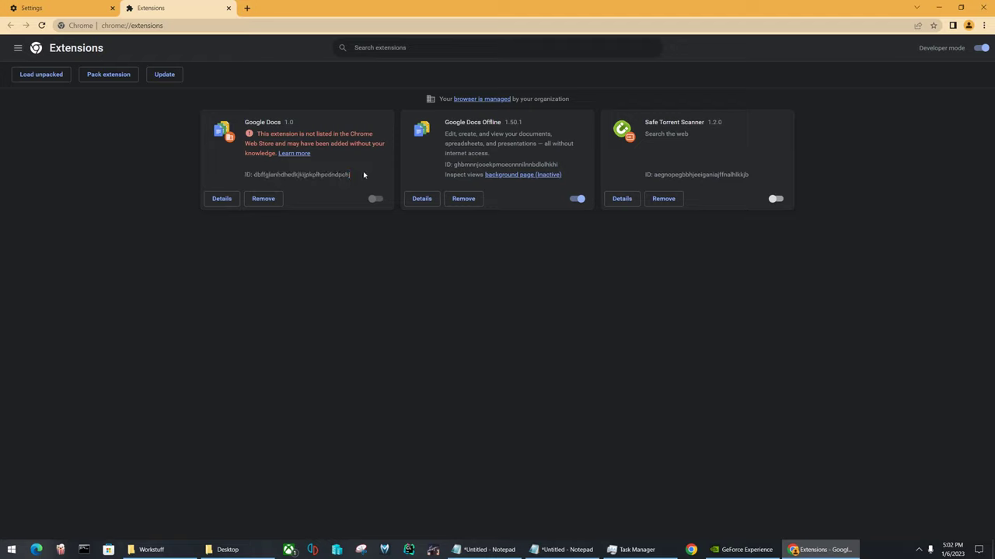
pyautogui.moveTo(363, 174); pyautogui.dragTo(252, 176)
pyautogui.click(388, 269)
pyautogui.click(918, 549)
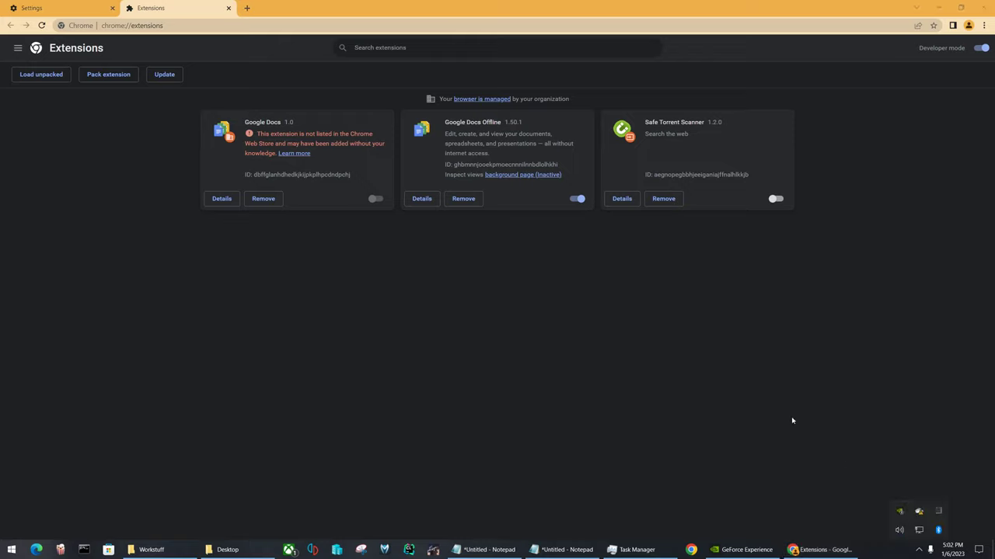
pyautogui.click(919, 549)
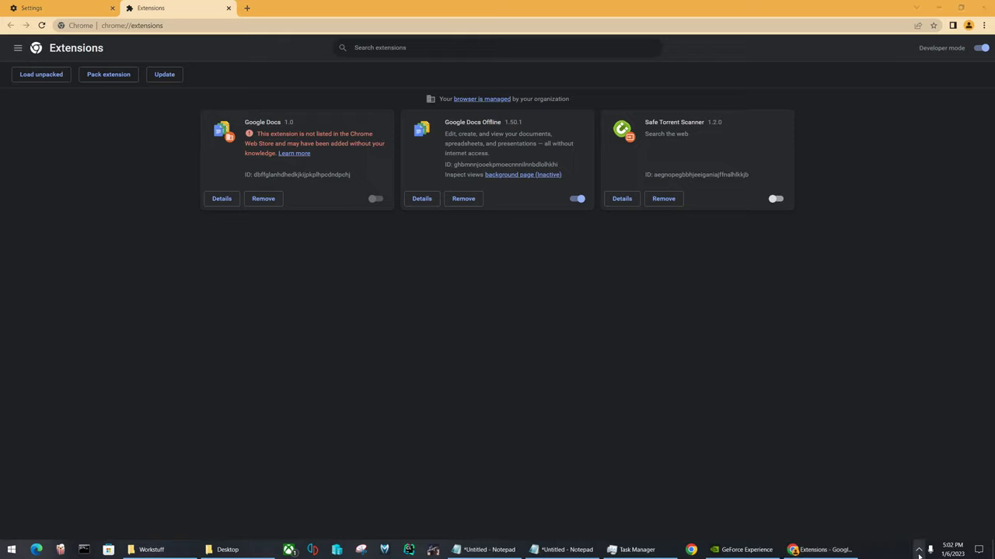
pyautogui.press('super')
pyautogui.write('nort')
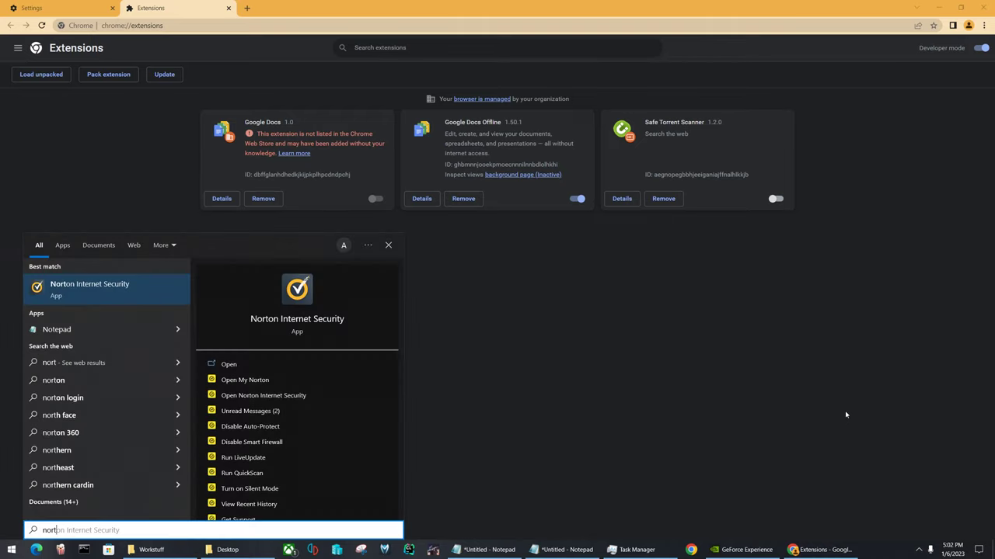
pyautogui.write('on')
pyautogui.press('Return')
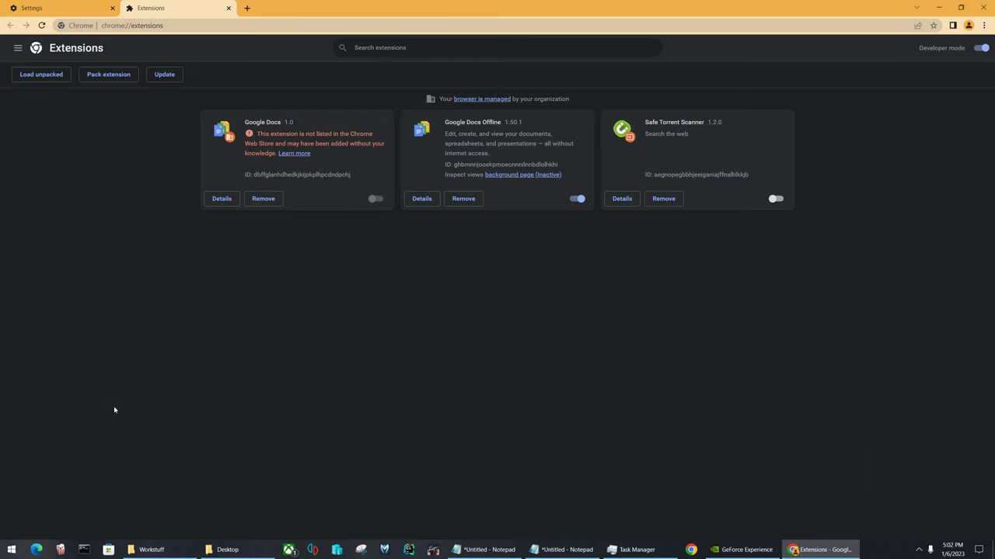
pyautogui.press('super')
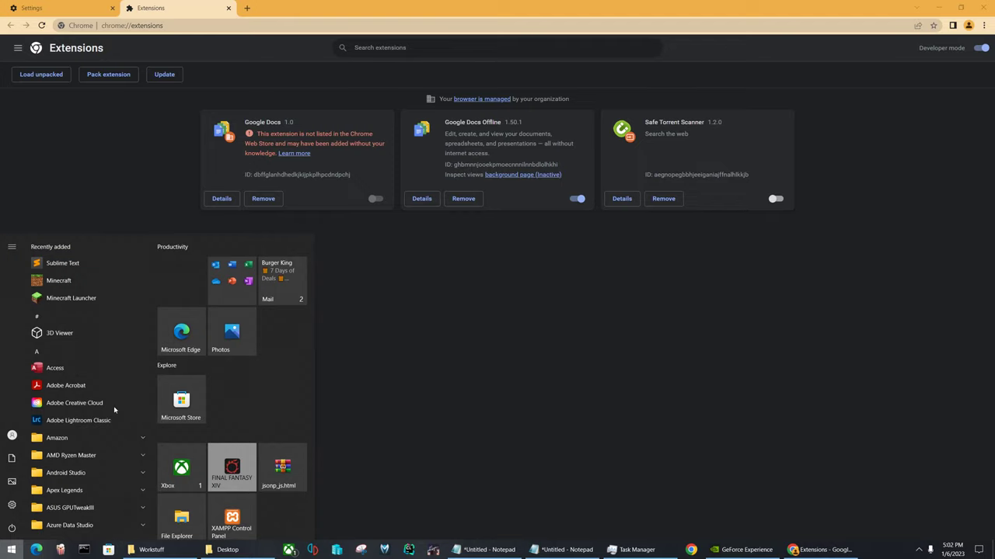
# - Launch Control Panel by searching 'control' from the Start menu
pyautogui.click(439, 359)
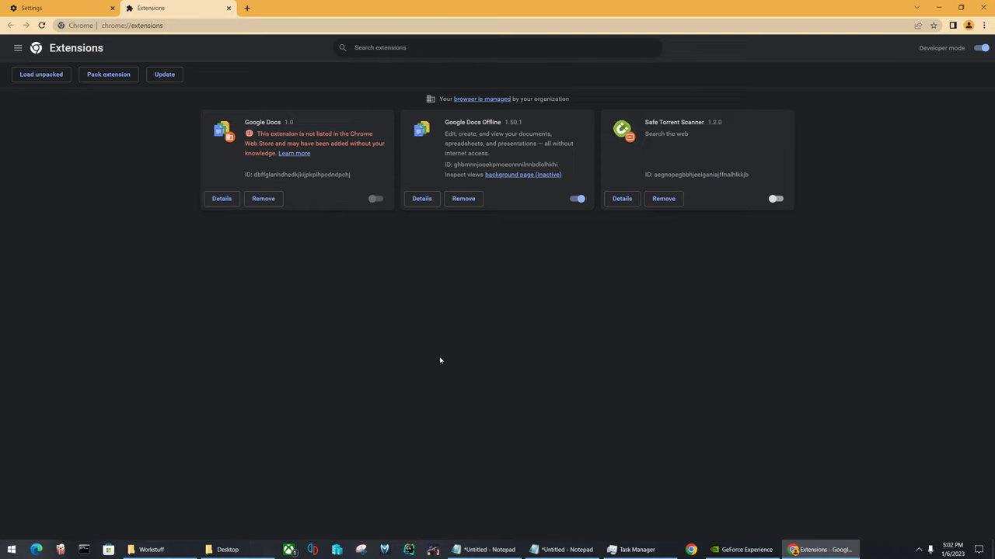
pyautogui.press('super')
pyautogui.write('cont')
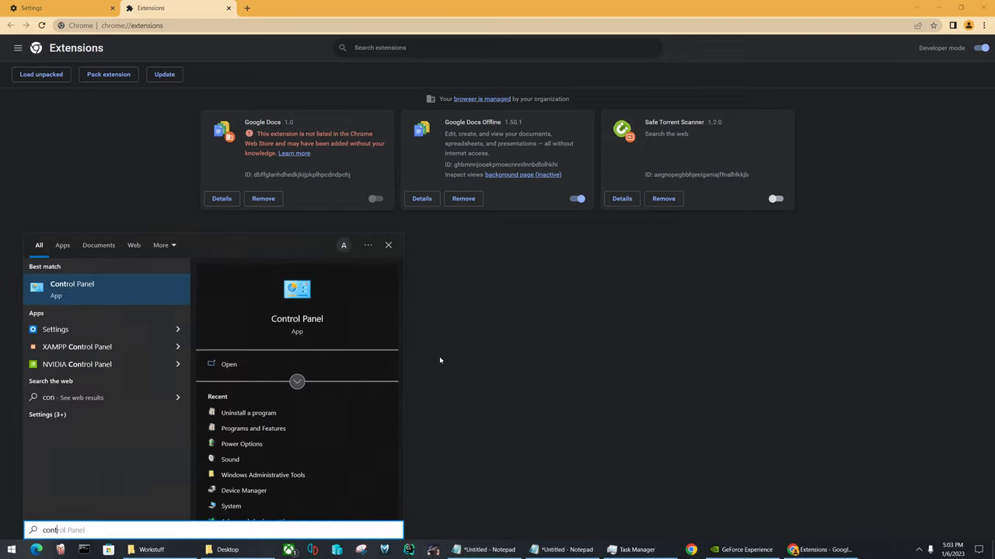
pyautogui.write('rol')
pyautogui.press('Return')
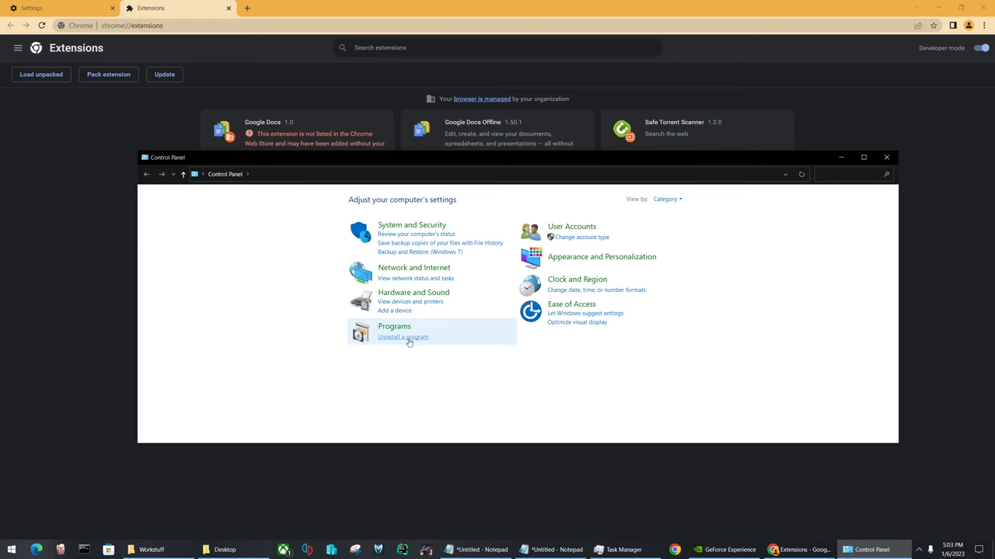
# - Open Uninstall a program and scroll through the installed programs list
pyautogui.click(408, 338)
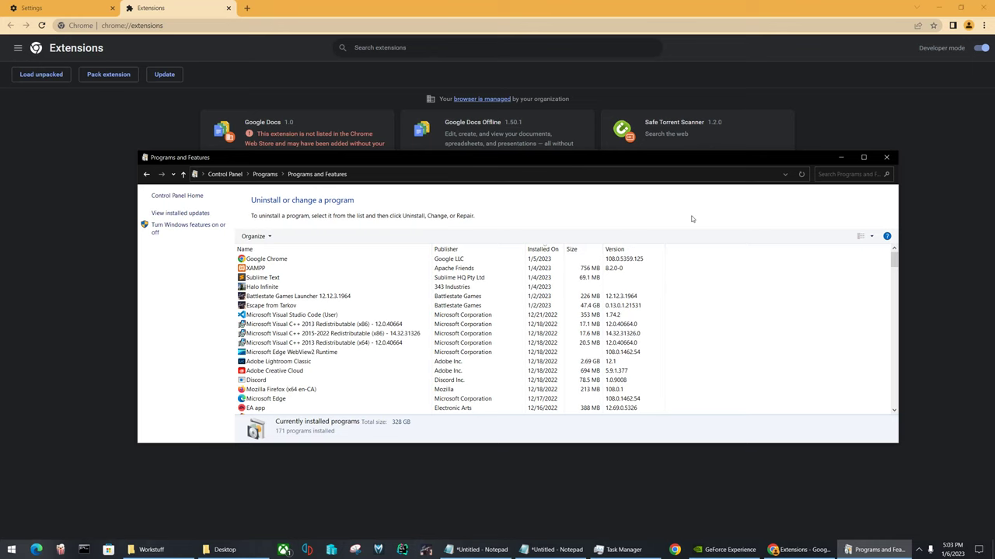
pyautogui.scroll(-8, 351, 356)
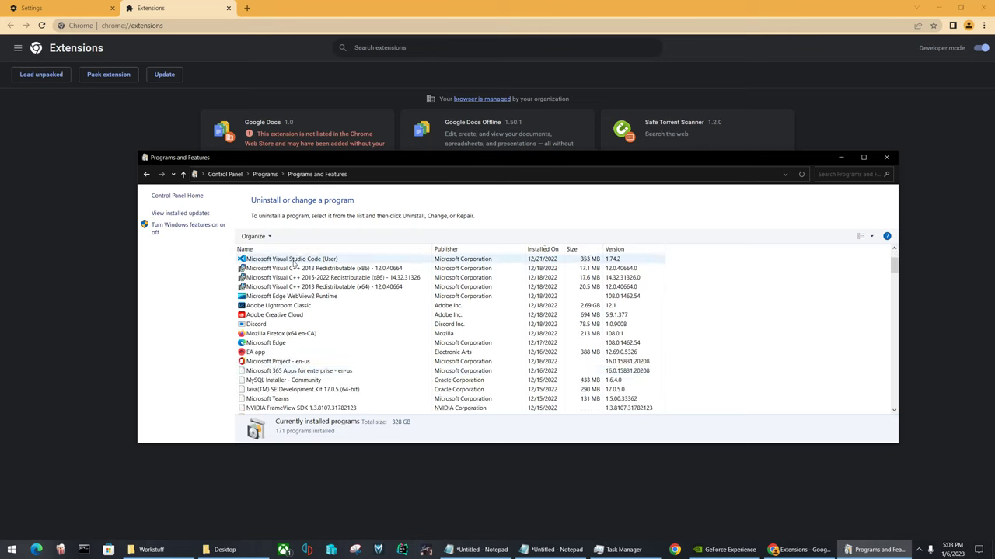
pyautogui.scroll(3, 351, 357)
pyautogui.scroll(5, 351, 357)
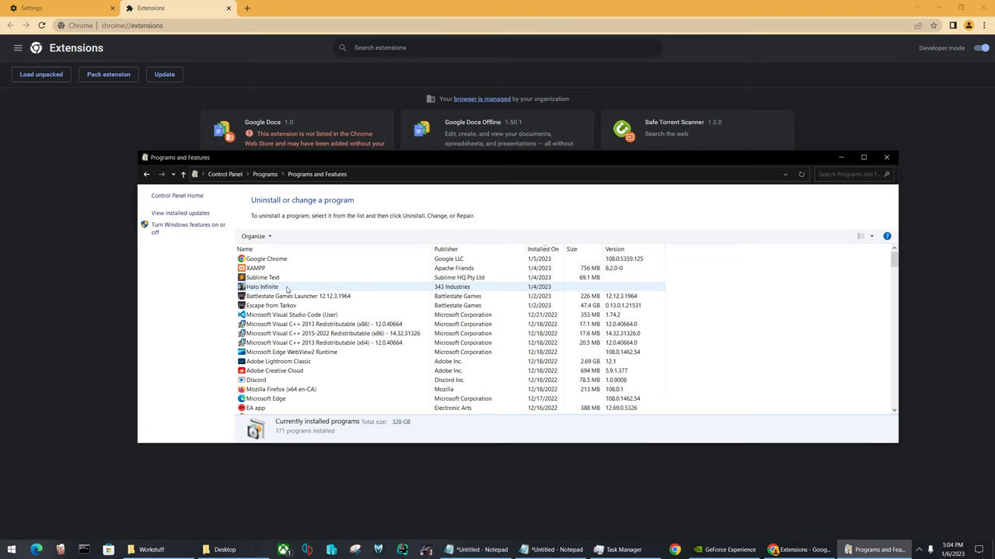
# - Sort the installed programs by Installed On date, newest first, and widen that column
pyautogui.click(540, 249)
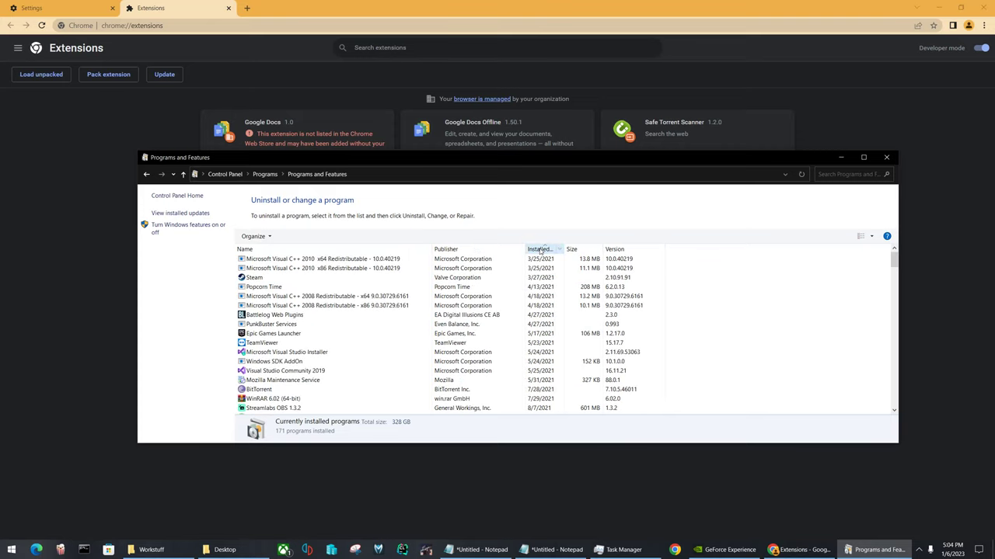
pyautogui.click(540, 250)
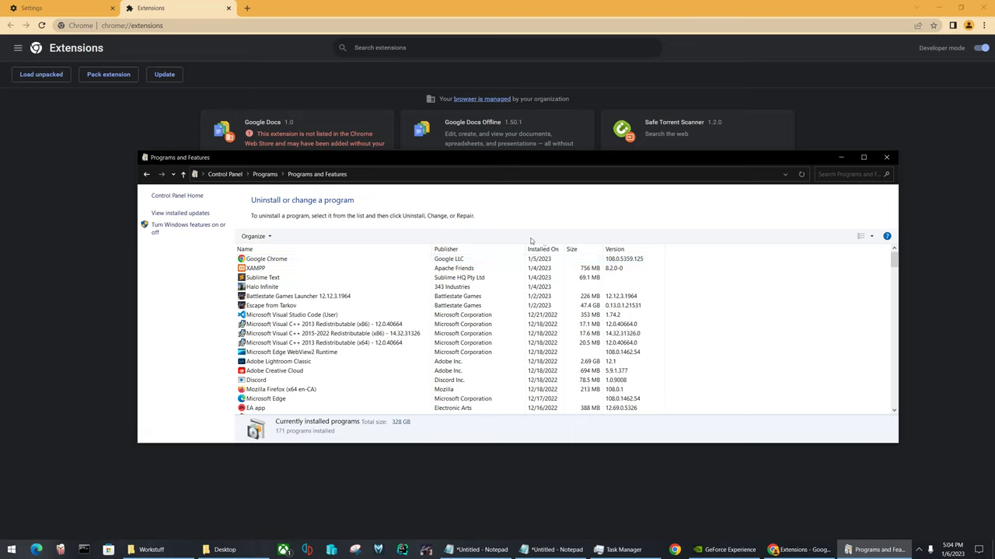
pyautogui.moveTo(542, 250)
pyautogui.mouseDown()
pyautogui.moveTo(645, 249)
pyautogui.moveTo(544, 250)
pyautogui.mouseUp()
pyautogui.click(582, 249)
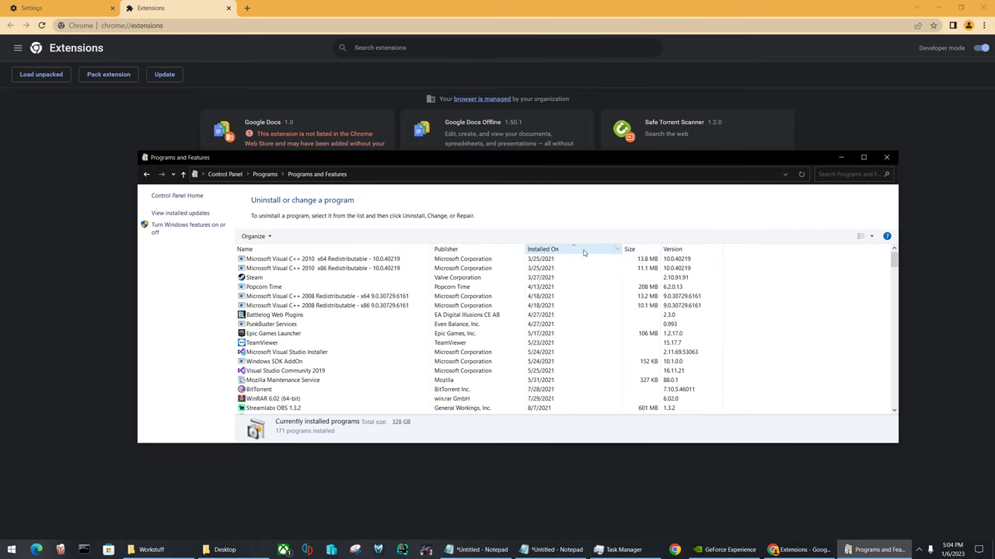
pyautogui.click(575, 251)
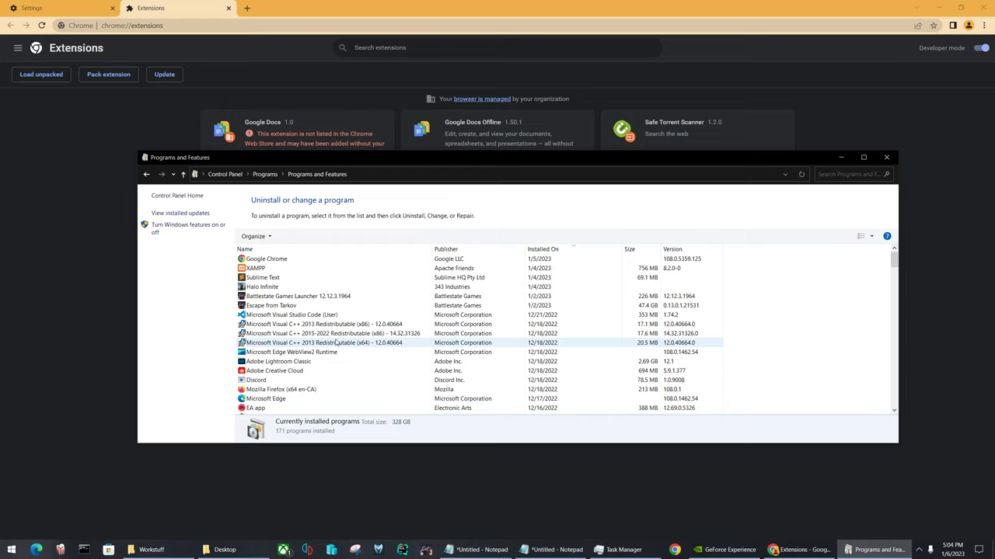
# - Close Programs and Features and search 'safe mode' to reach the Recovery advanced startup settings
pyautogui.click(886, 157)
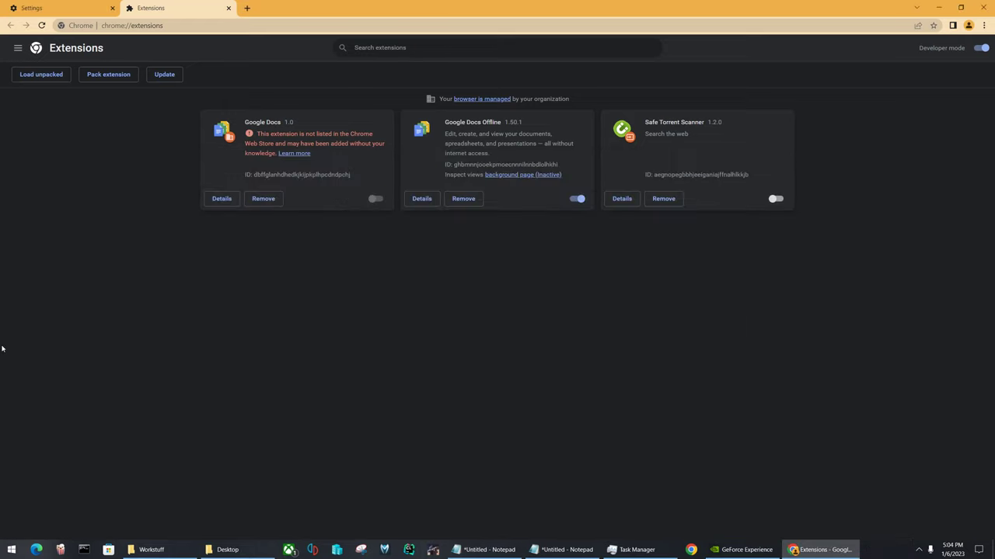
pyautogui.press('super')
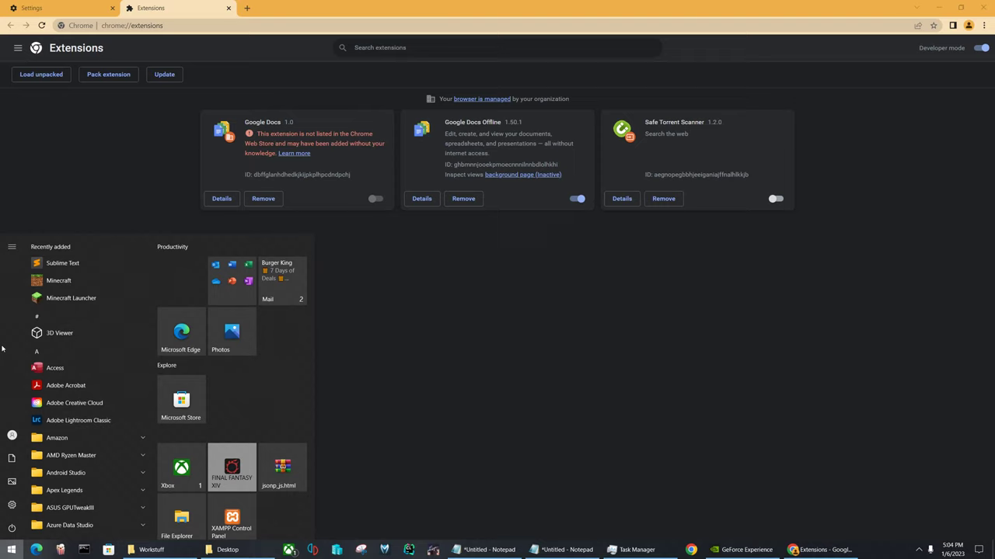
pyautogui.write('saf')
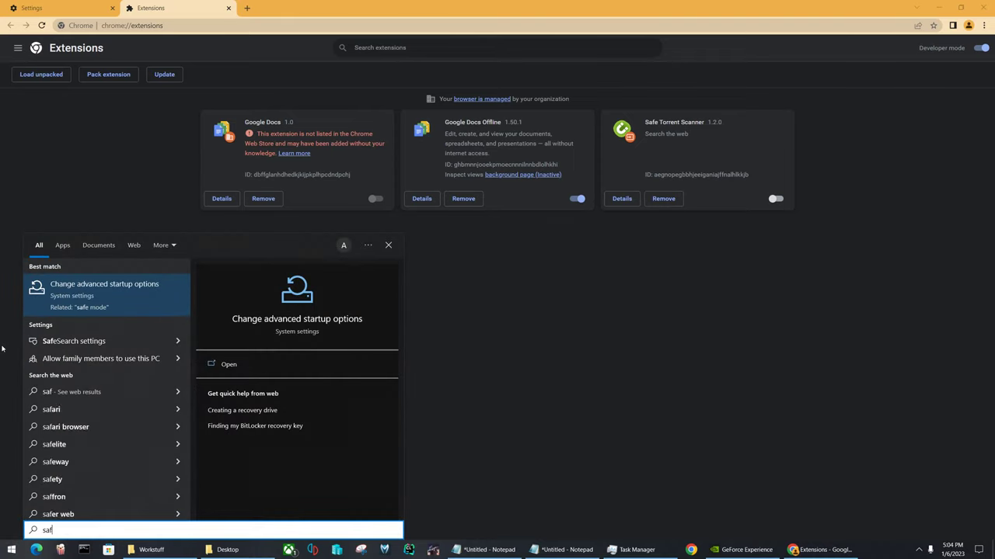
pyautogui.write('e mode')
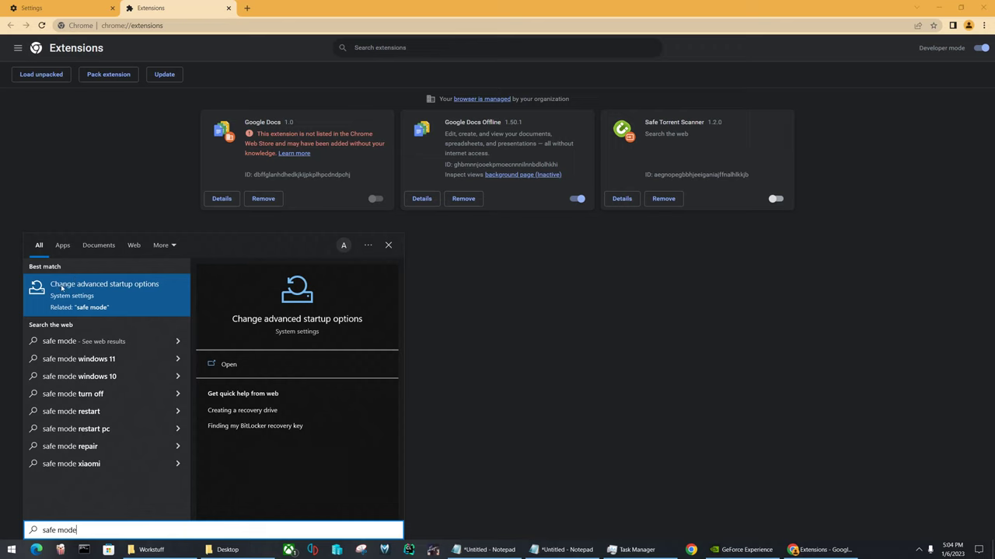
pyautogui.click(169, 292)
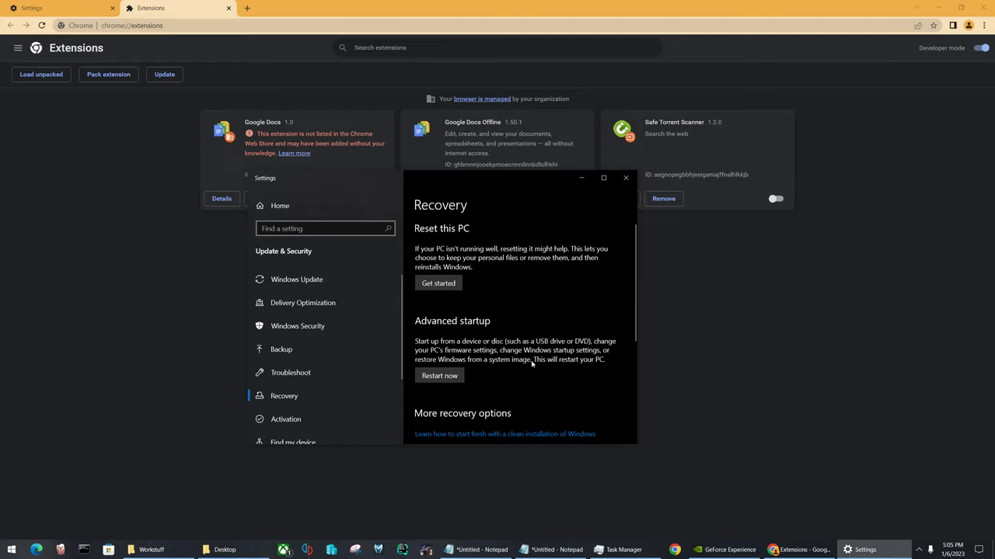
# - Close Windows Settings, launch Registry Editor by searching 'registry', and centre its window
pyautogui.click(625, 178)
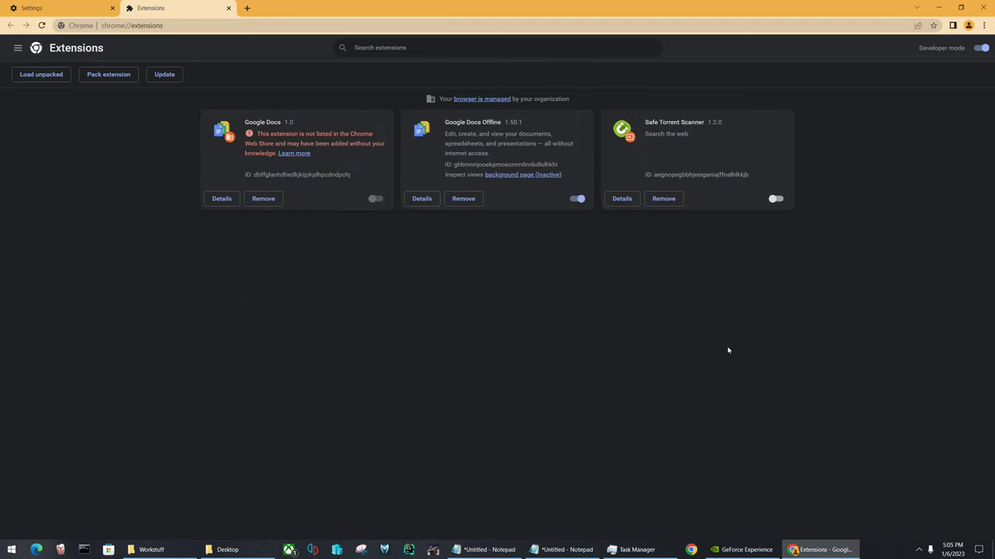
pyautogui.press('super')
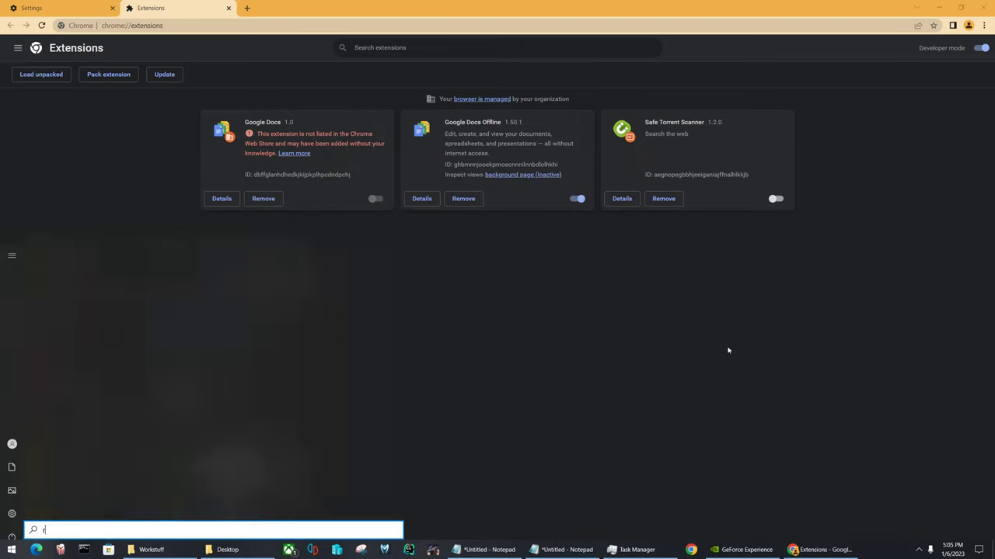
pyautogui.write('registry')
pyautogui.press('Return')
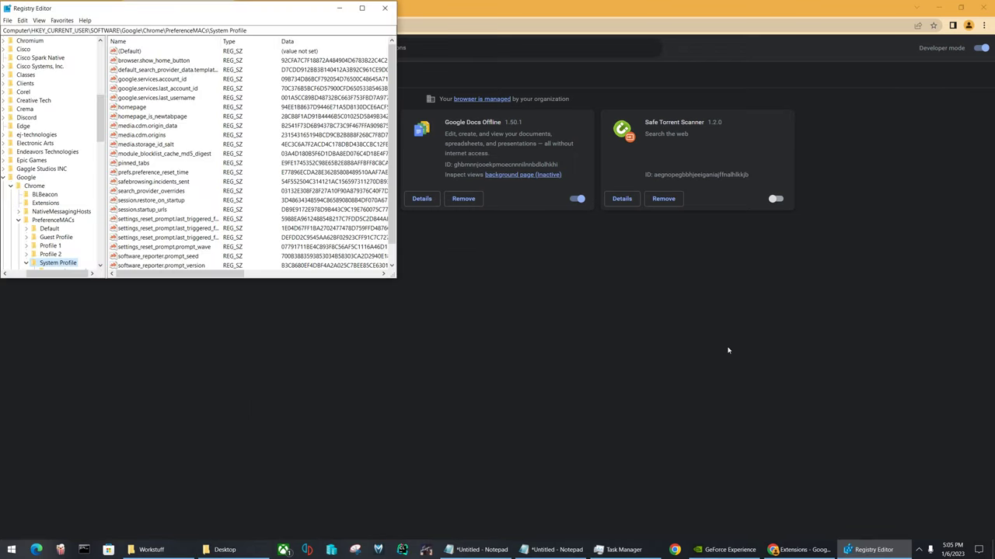
pyautogui.moveTo(264, 12); pyautogui.dragTo(548, 257)
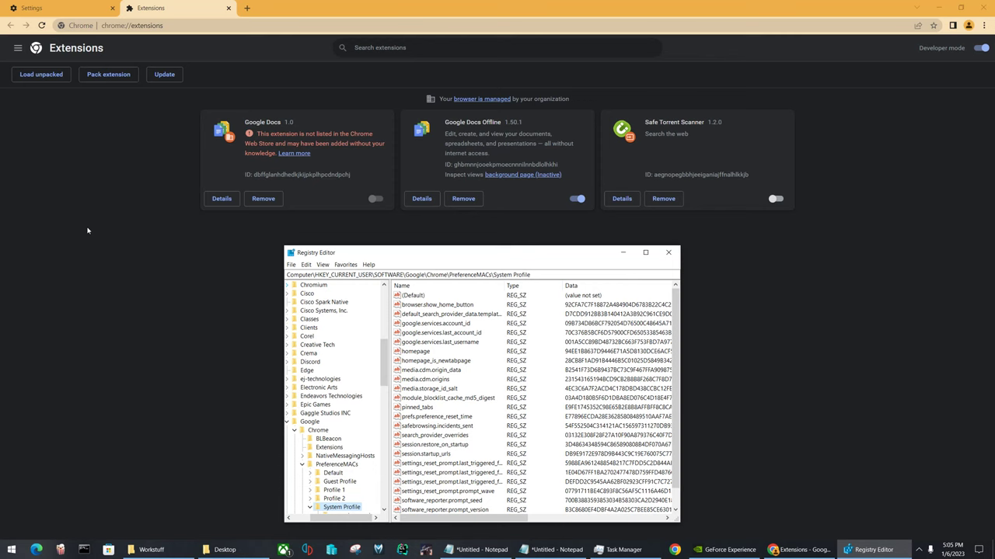
# - Bring Registry Editor back in front of Chrome's Extensions page and shift it up and left
pyautogui.press('super')
pyautogui.write('reg')
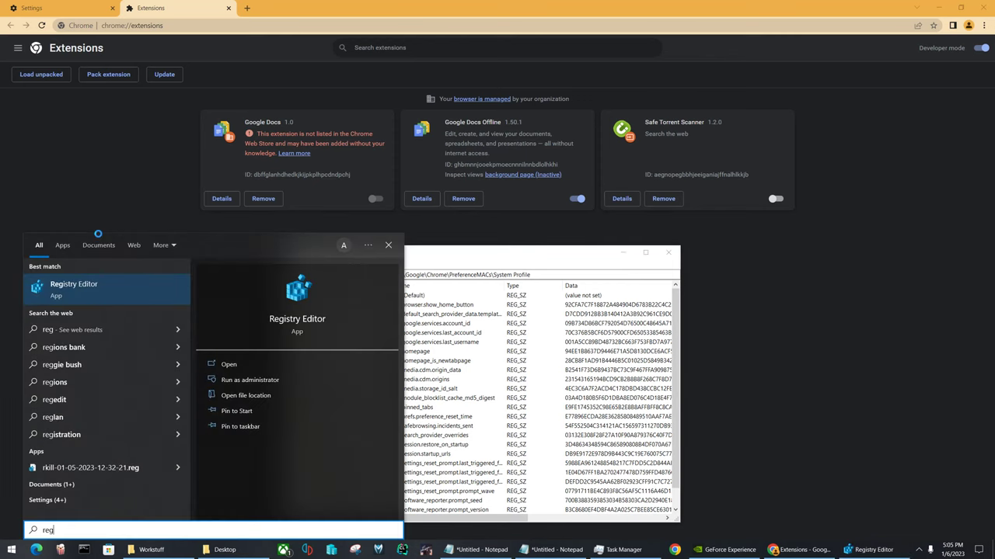
pyautogui.click(486, 259)
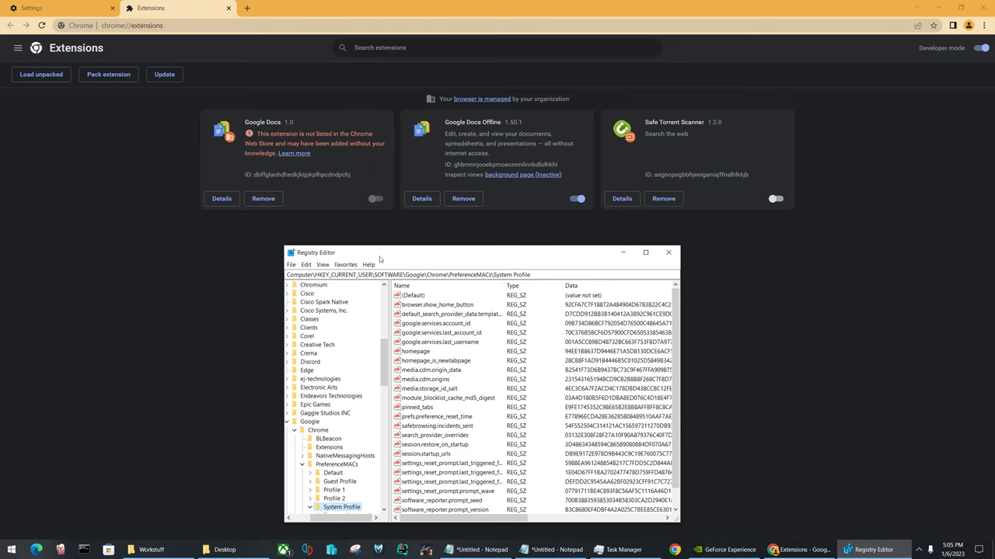
pyautogui.click(444, 239)
pyautogui.hotkey('alt', 'Tab')
pyautogui.moveTo(444, 252); pyautogui.dragTo(341, 232)
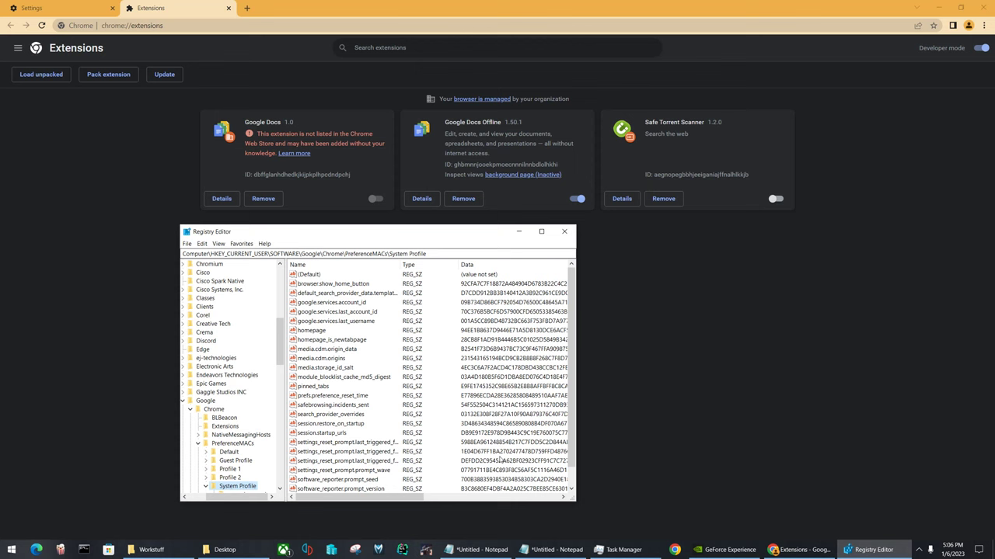
# - Tile the Notepad registry-path notes at lower left and Registry Editor on the right
pyautogui.moveTo(576, 407); pyautogui.dragTo(897, 407)
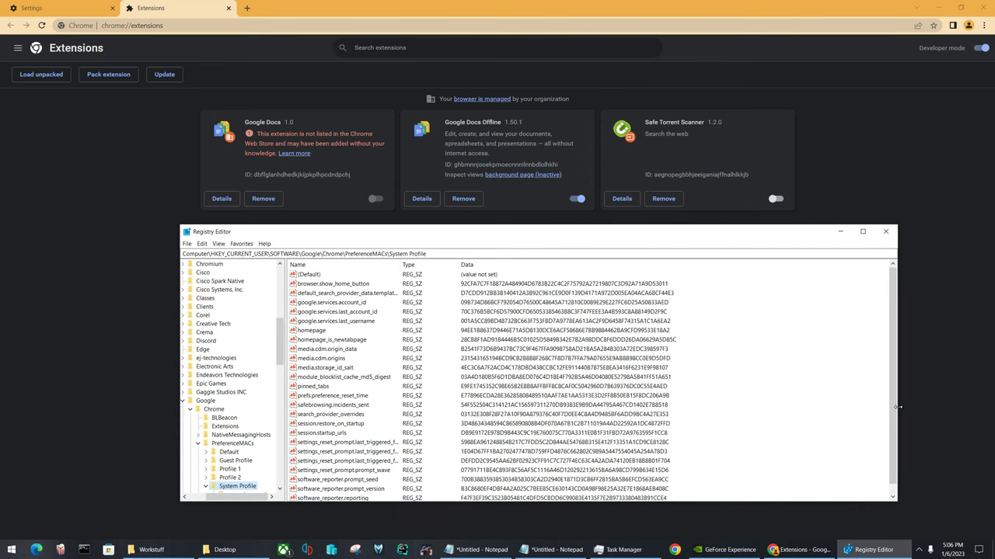
pyautogui.press('Right')
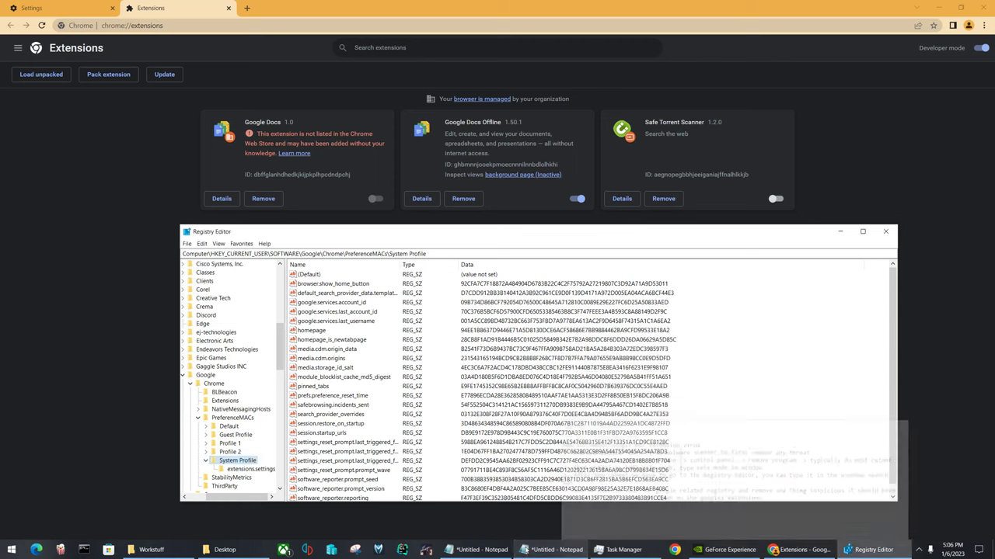
pyautogui.click(495, 550)
pyautogui.moveTo(424, 210); pyautogui.dragTo(191, 250)
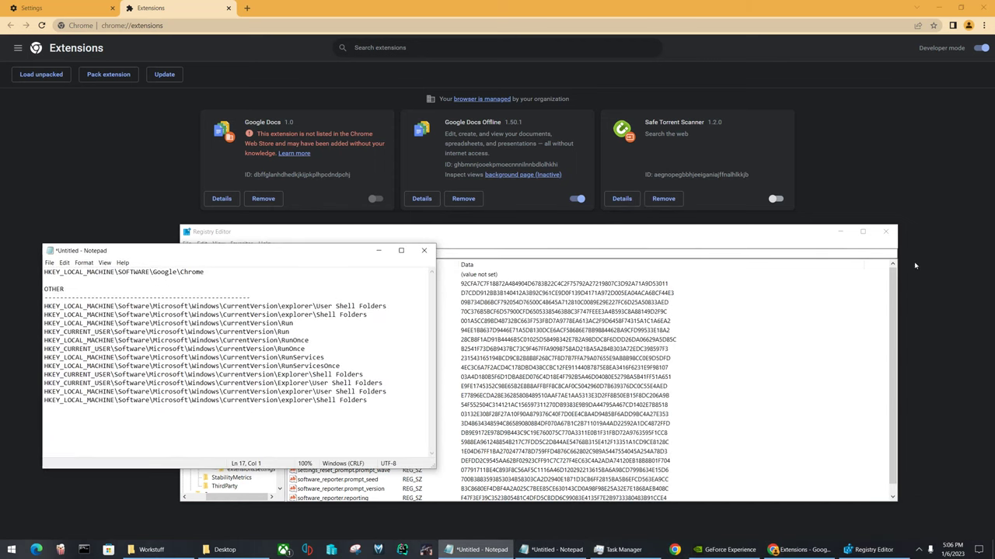
pyautogui.moveTo(897, 265); pyautogui.dragTo(717, 264)
pyautogui.moveTo(522, 231); pyautogui.dragTo(780, 248)
pyautogui.moveTo(339, 250); pyautogui.dragTo(337, 248)
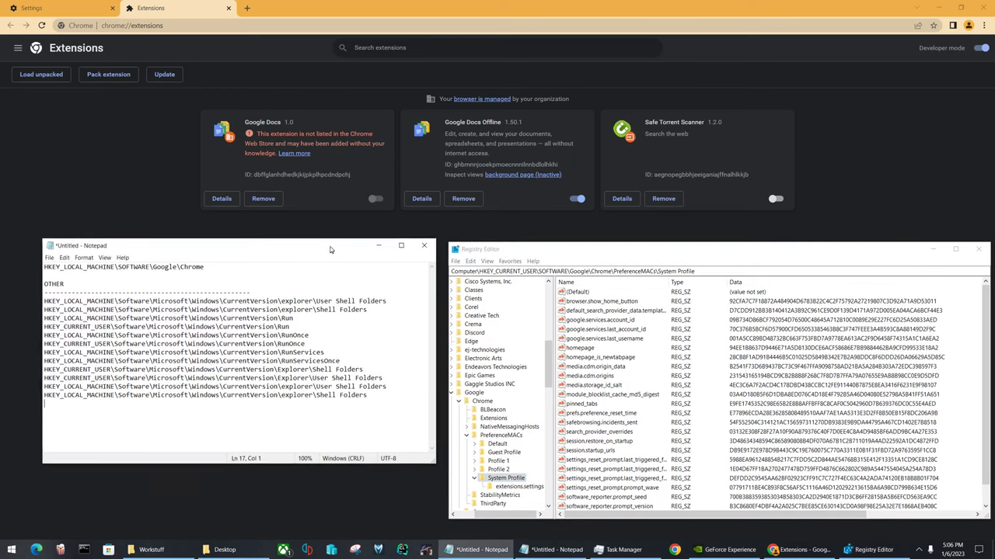
pyautogui.click(557, 257)
pyautogui.moveTo(557, 256); pyautogui.dragTo(557, 255)
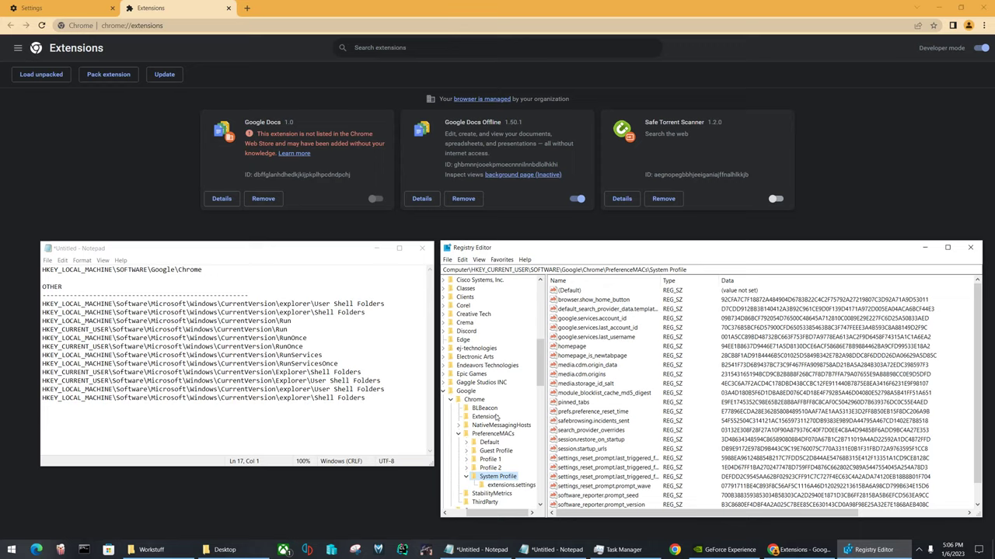
# - Browse the current-user Google\Chrome keys, including BLBeacon, and open its Extensions key
pyautogui.click(482, 401)
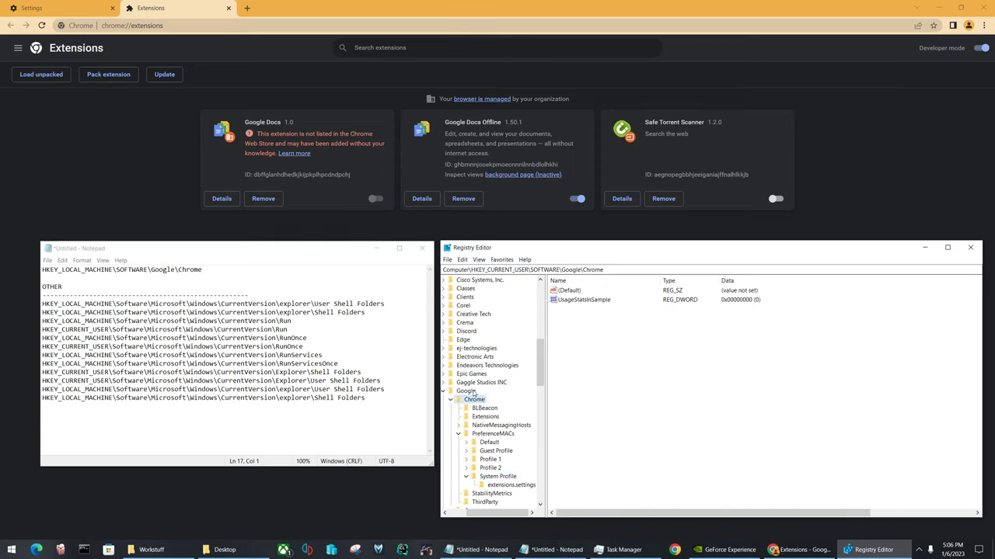
pyautogui.click(469, 392)
pyautogui.click(476, 400)
pyautogui.click(467, 391)
pyautogui.click(482, 409)
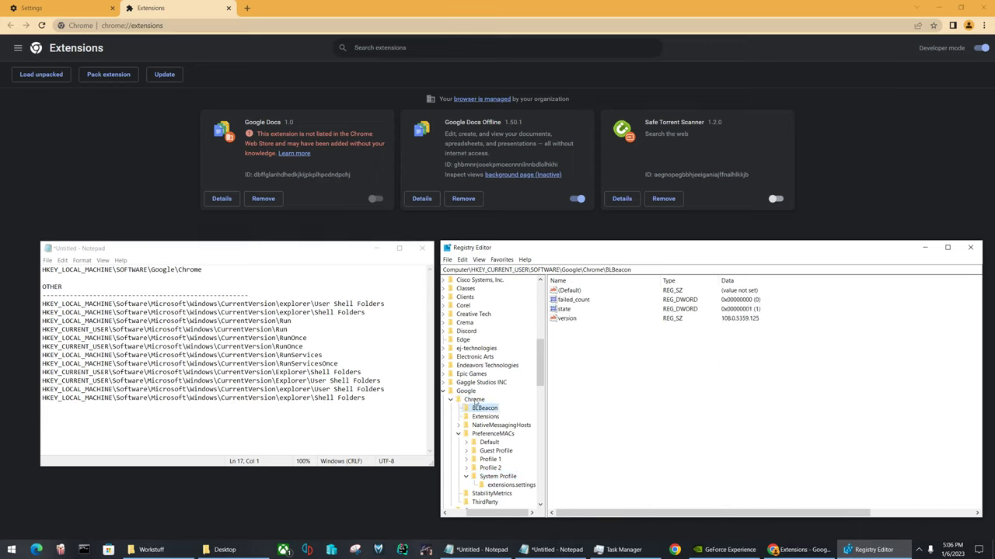
pyautogui.click(477, 400)
pyautogui.click(481, 417)
# - Paste the noted HKEY_LOCAL_MACHINE\SOFTWARE\Google\Chrome path into the address bar and go there
pyautogui.click(220, 268)
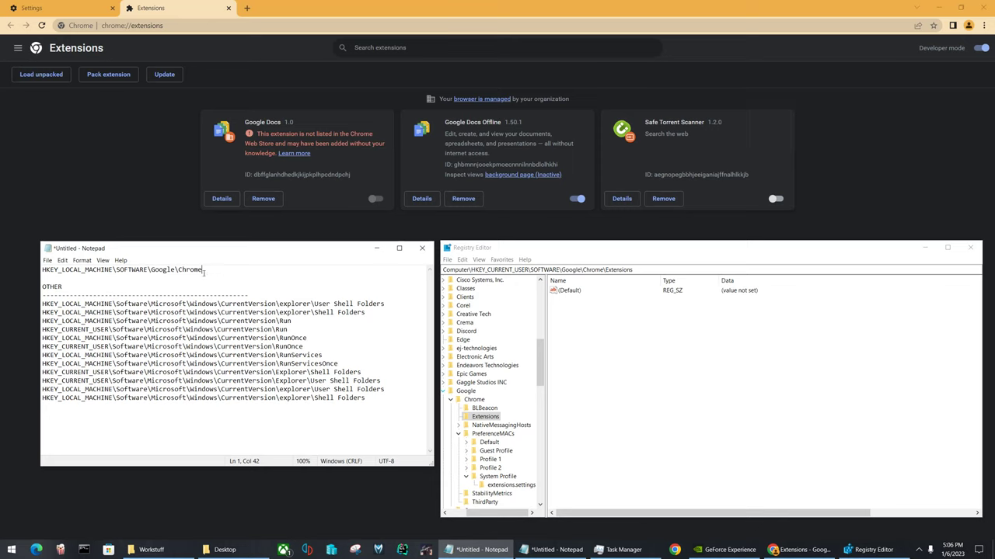
pyautogui.moveTo(203, 271); pyautogui.dragTo(43, 272)
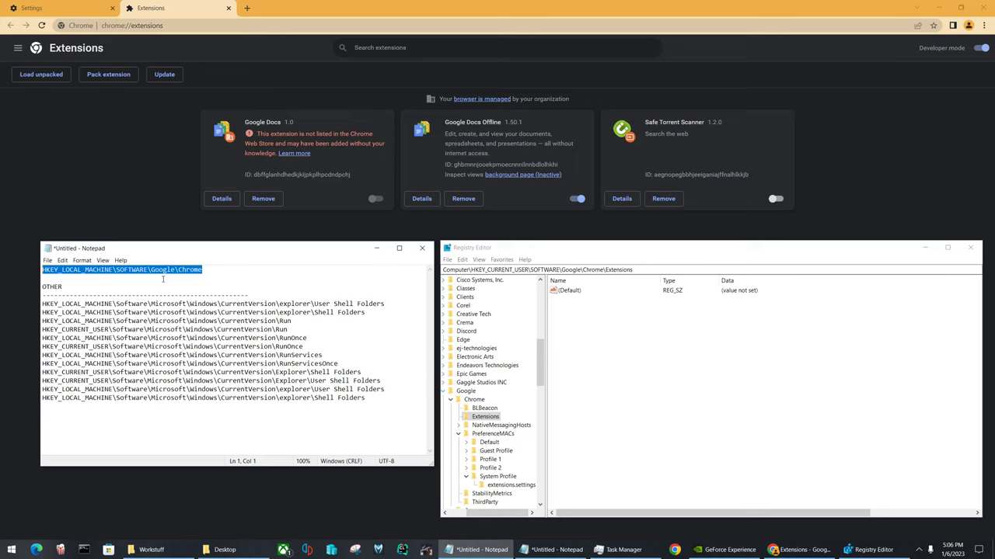
pyautogui.click(65, 277)
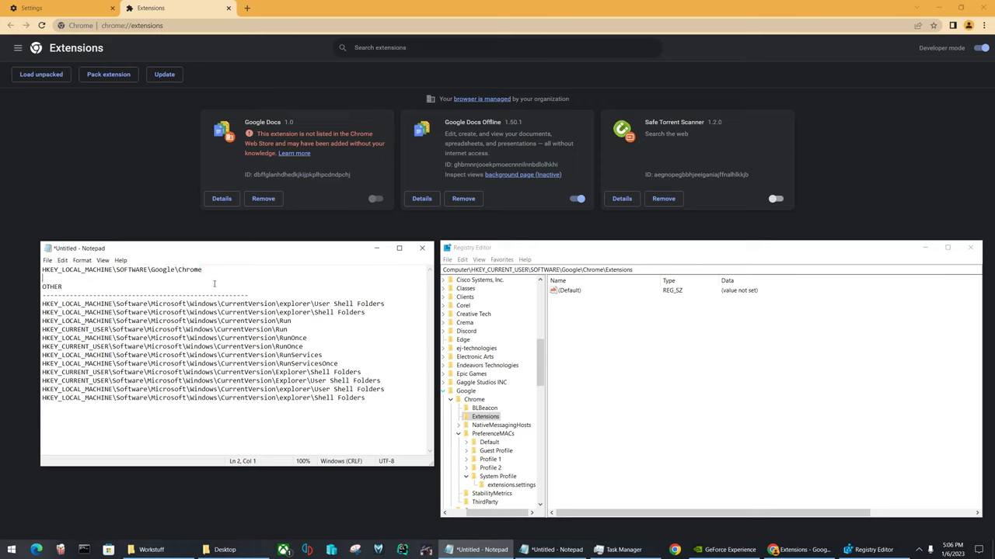
pyautogui.moveTo(231, 272); pyautogui.dragTo(28, 272)
pyautogui.hotkey('ctrl', 'c')
pyautogui.moveTo(633, 270)
pyautogui.mouseDown()
pyautogui.moveTo(418, 271)
pyautogui.moveTo(633, 270)
pyautogui.mouseUp()
pyautogui.click(467, 270)
pyautogui.hotkey('ctrl', 'v')
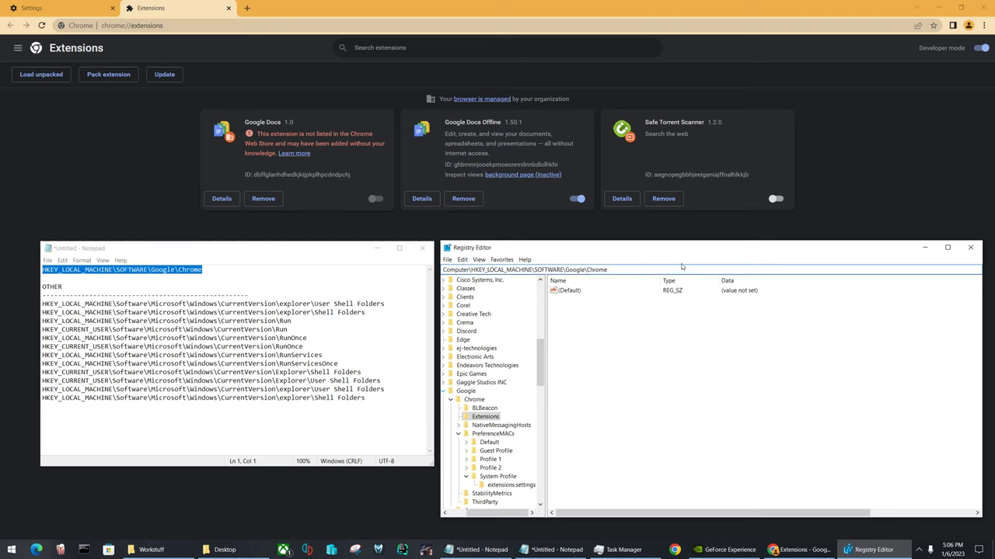
pyautogui.press('Return')
# - Open the local-machine Chrome Extensions key and append '\Extensions' to the first note line
pyautogui.click(469, 426)
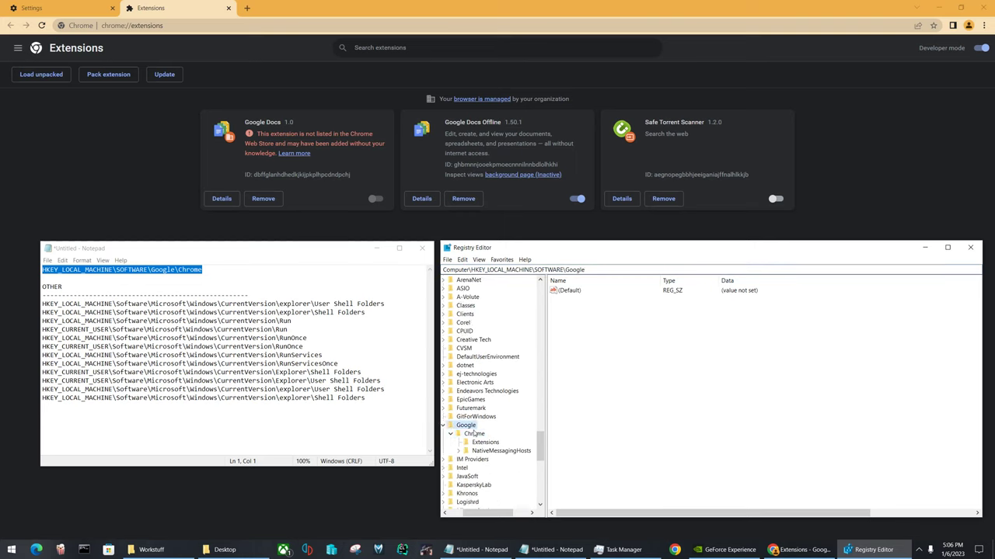
pyautogui.click(483, 442)
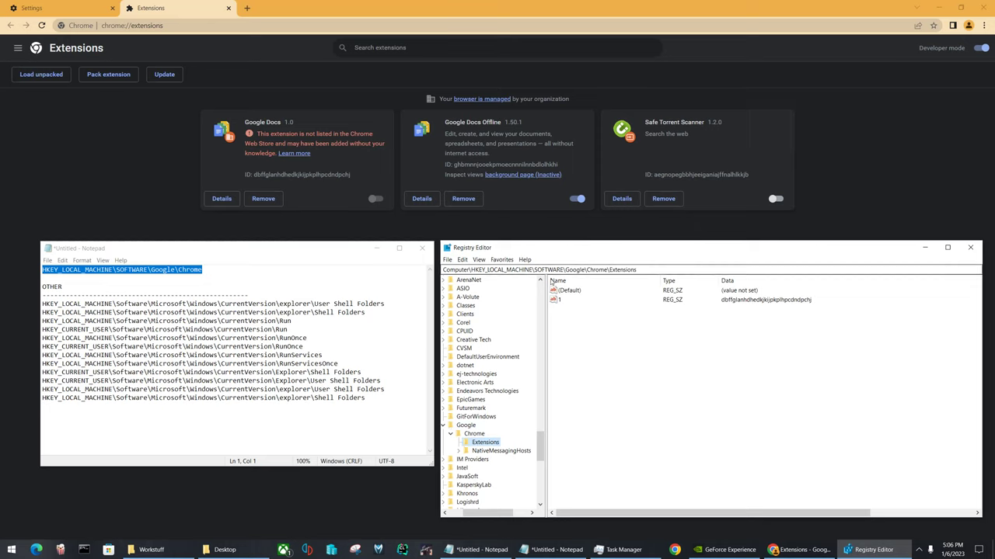
pyautogui.click(257, 272)
pyautogui.write('\\')
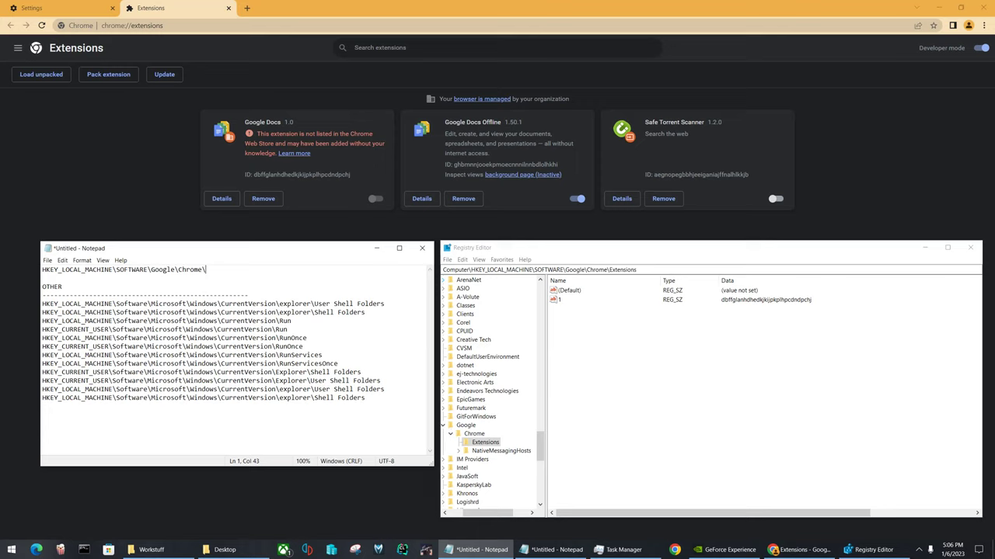
pyautogui.write('Extensions')
pyautogui.click(621, 270)
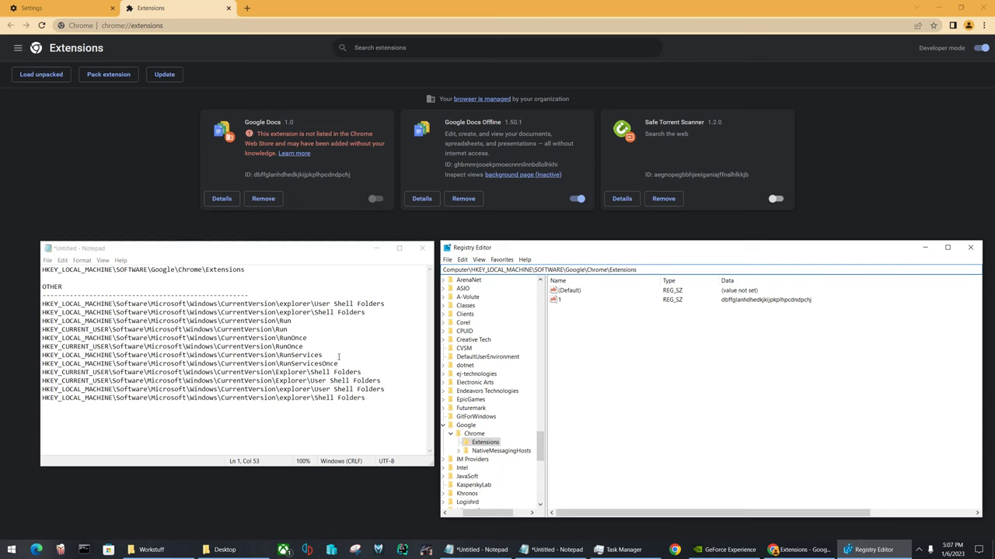
# - Select and review the twelve noted registry paths in Notepad
pyautogui.moveTo(374, 397); pyautogui.dragTo(26, 303)
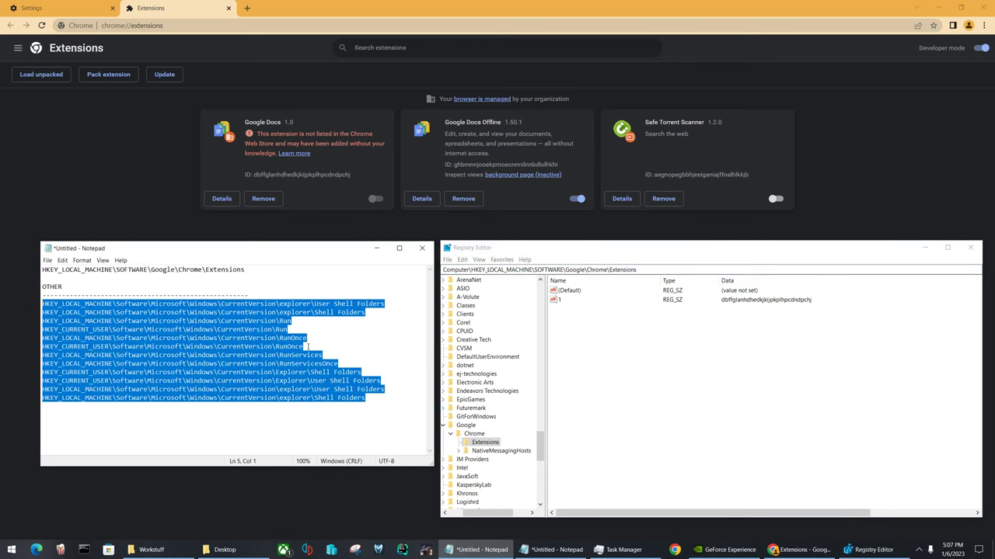
pyautogui.click(374, 398)
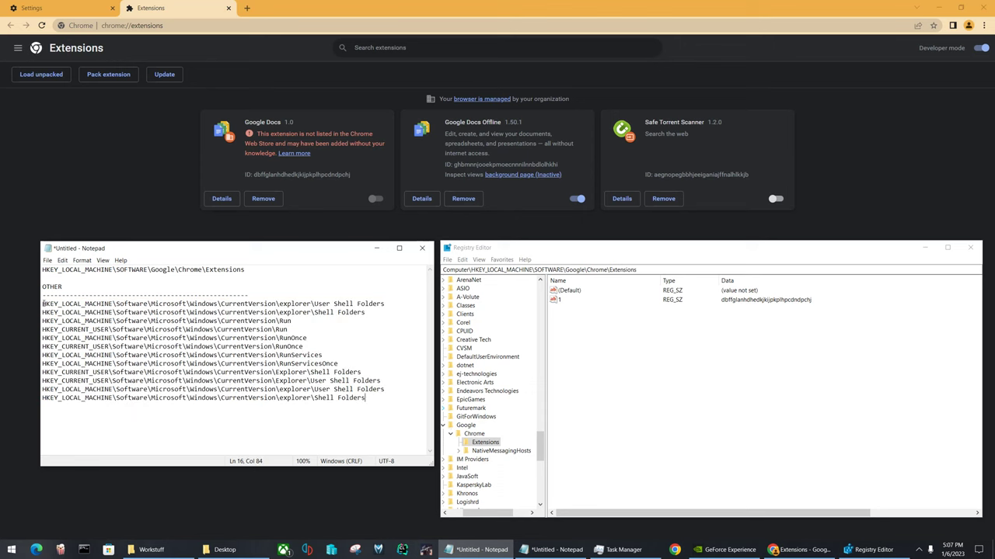
pyautogui.moveTo(44, 304); pyautogui.dragTo(388, 403)
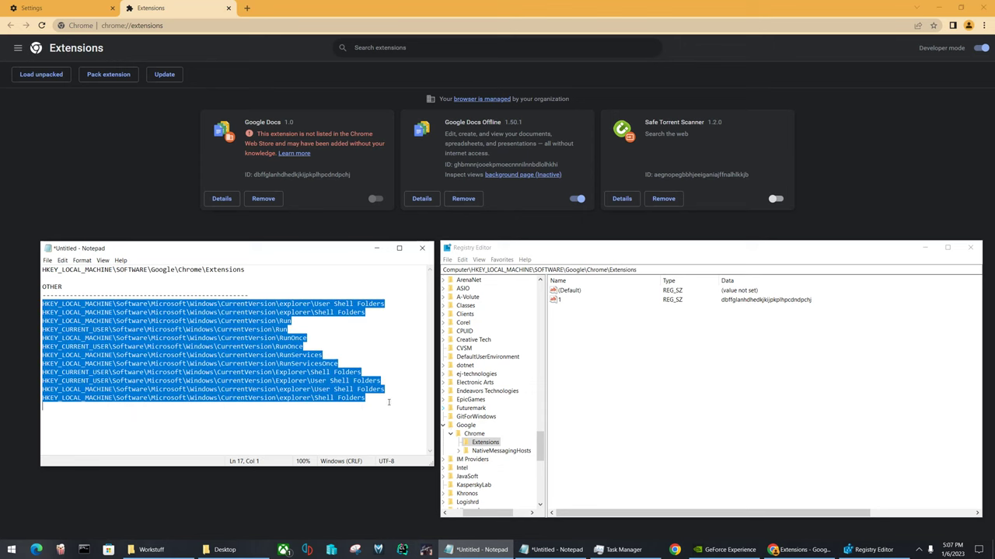
pyautogui.moveTo(43, 304); pyautogui.dragTo(121, 304)
pyautogui.click(381, 336)
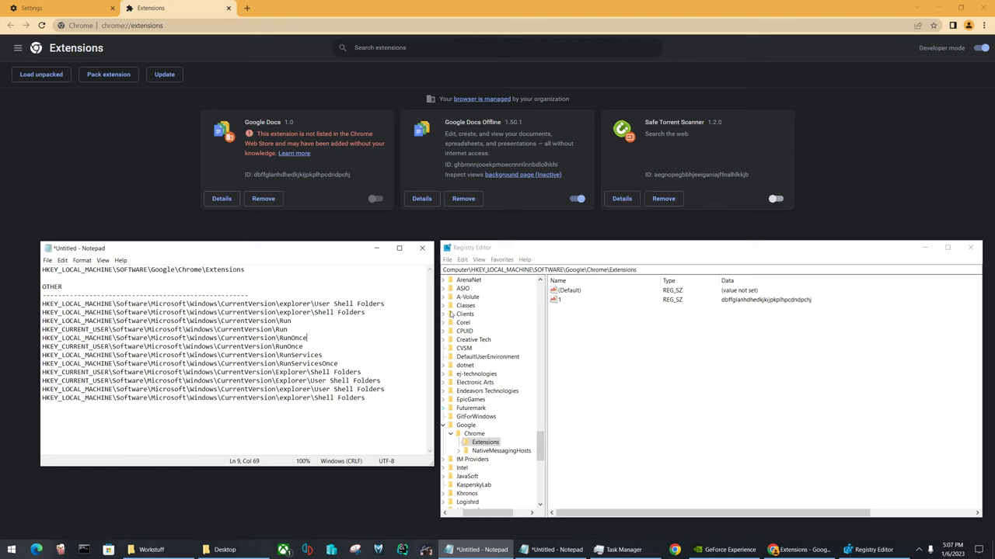
pyautogui.scroll(15, 526, 412)
pyautogui.scroll(10, 526, 412)
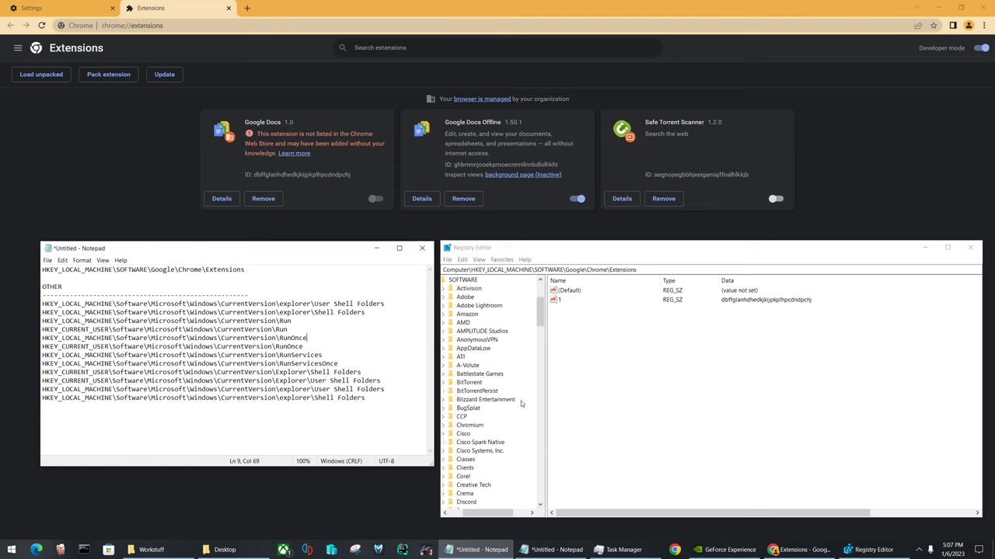
pyautogui.click(480, 515)
pyautogui.click(497, 269)
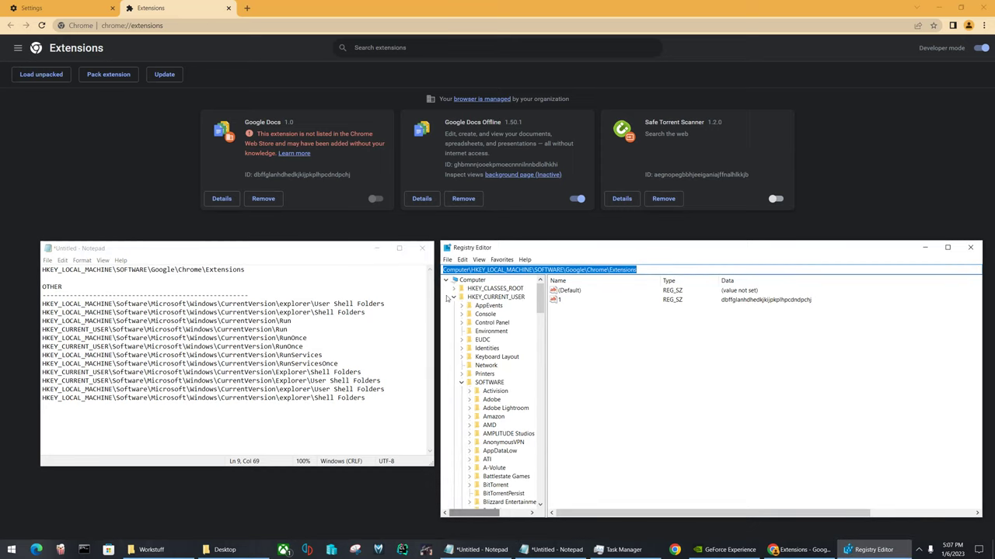
pyautogui.write('HKLM')
pyautogui.press('Return')
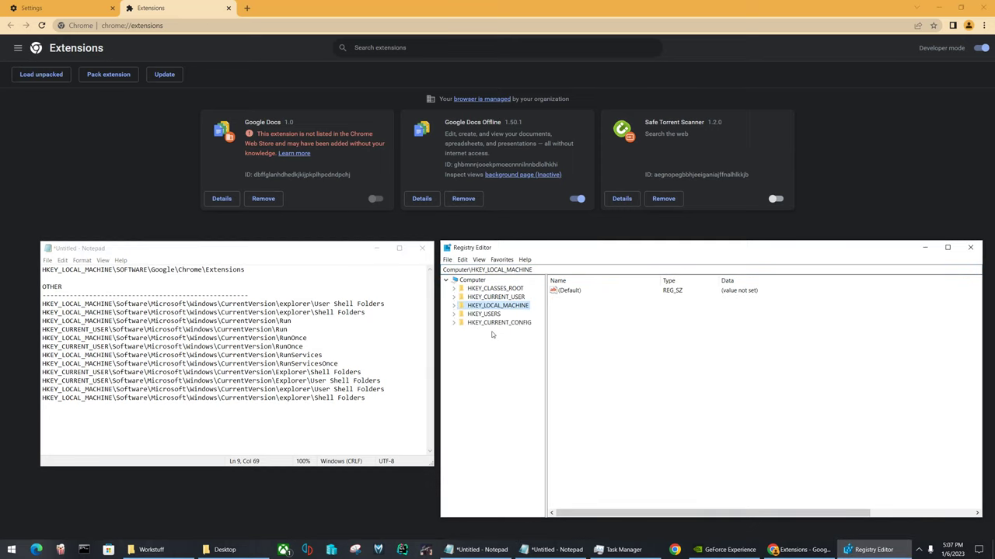
pyautogui.click(482, 298)
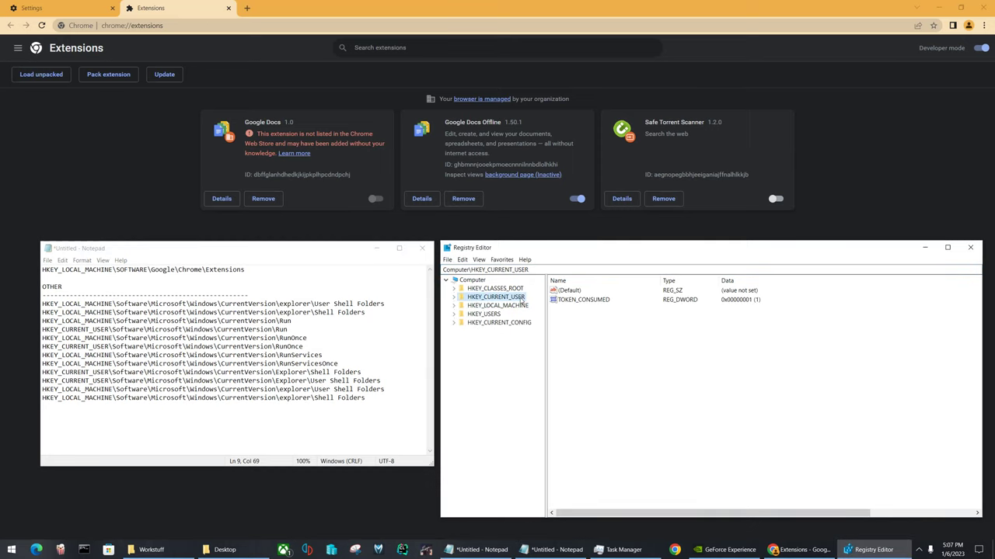
pyautogui.click(497, 305)
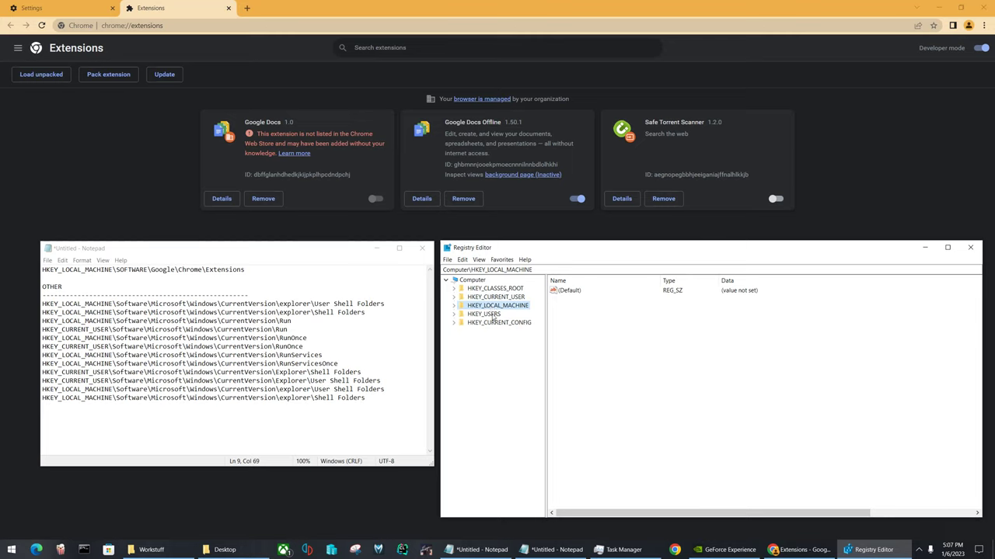
pyautogui.click(492, 314)
pyautogui.click(489, 299)
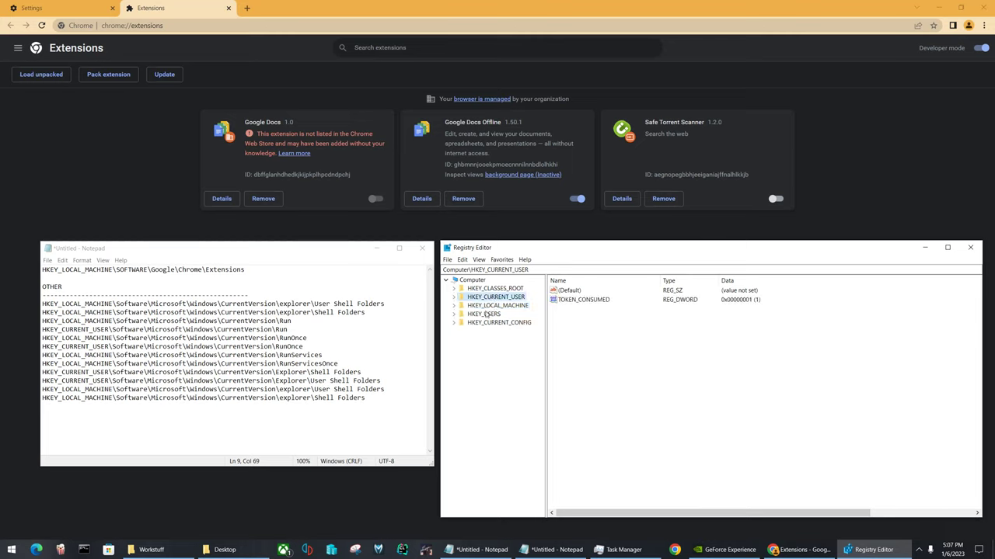
pyautogui.click(484, 314)
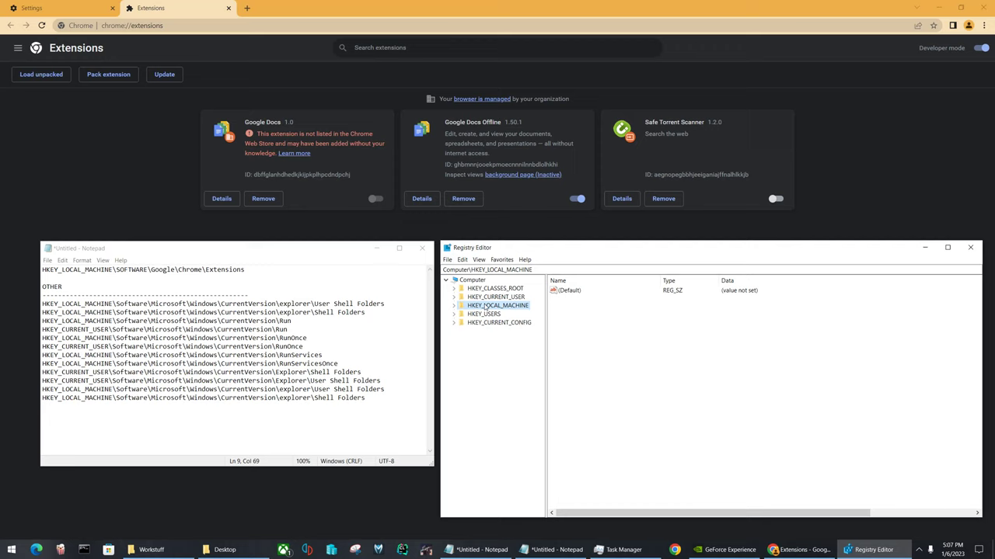
pyautogui.click(480, 296)
pyautogui.click(481, 290)
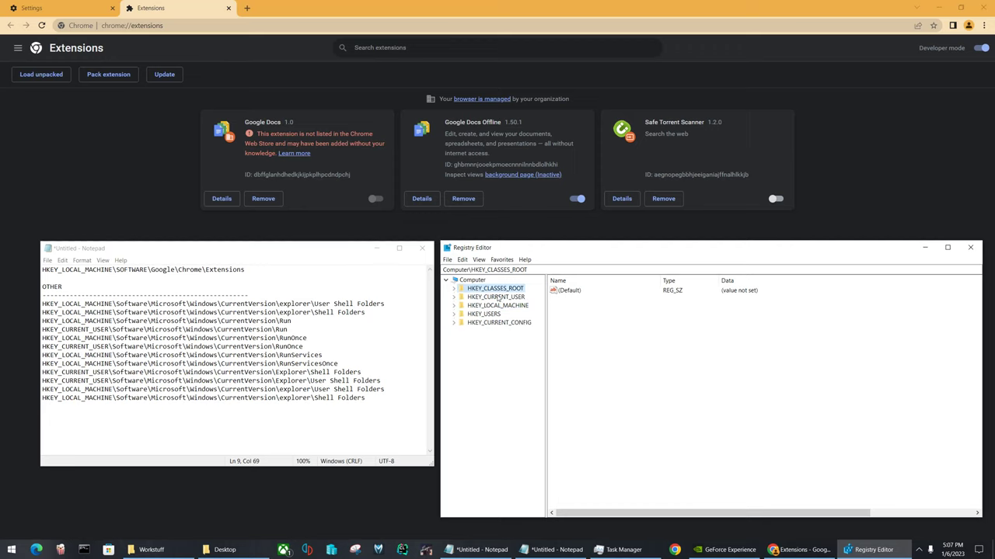
pyautogui.click(482, 322)
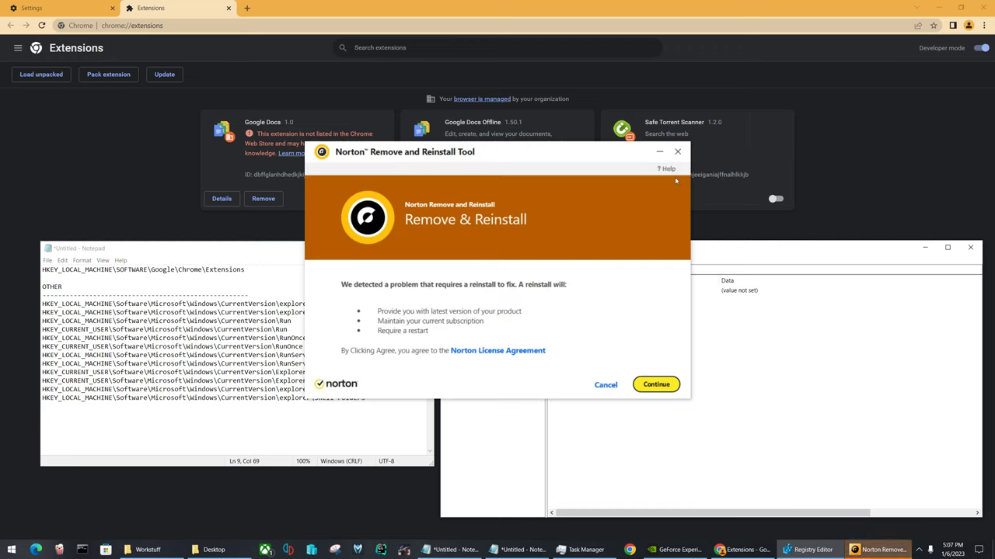
pyautogui.click(663, 153)
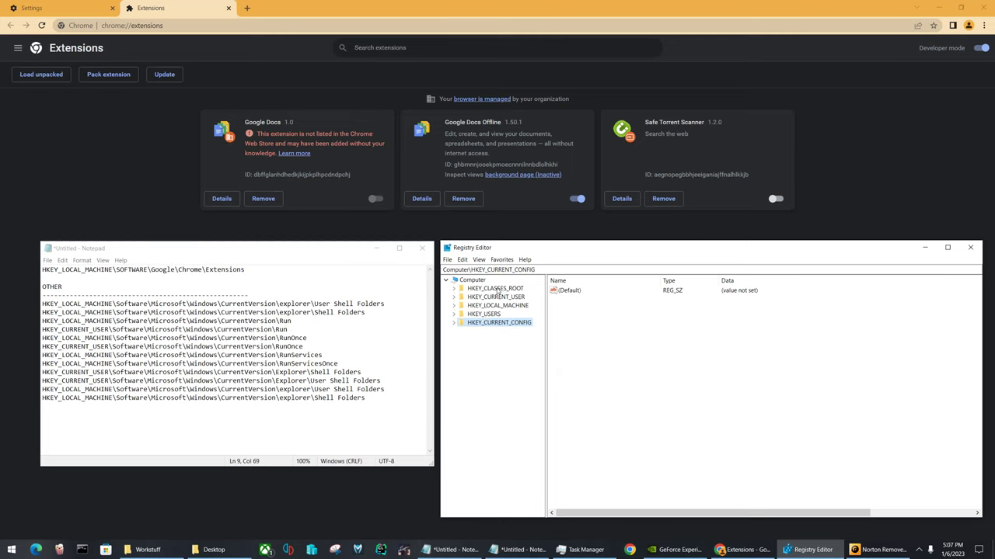
pyautogui.click(496, 289)
pyautogui.click(483, 322)
pyautogui.click(496, 289)
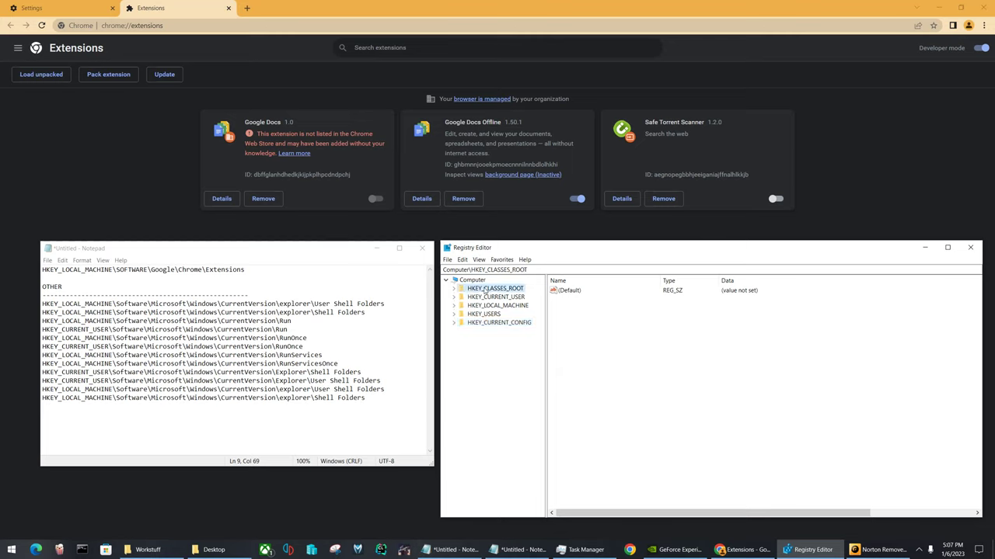
pyautogui.click(481, 324)
pyautogui.click(488, 288)
pyautogui.click(480, 322)
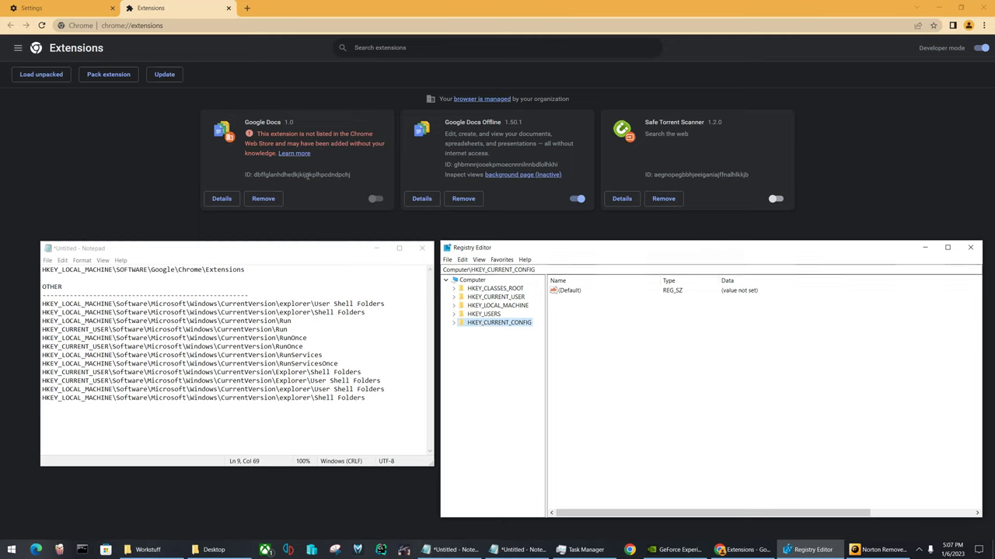
pyautogui.click(479, 314)
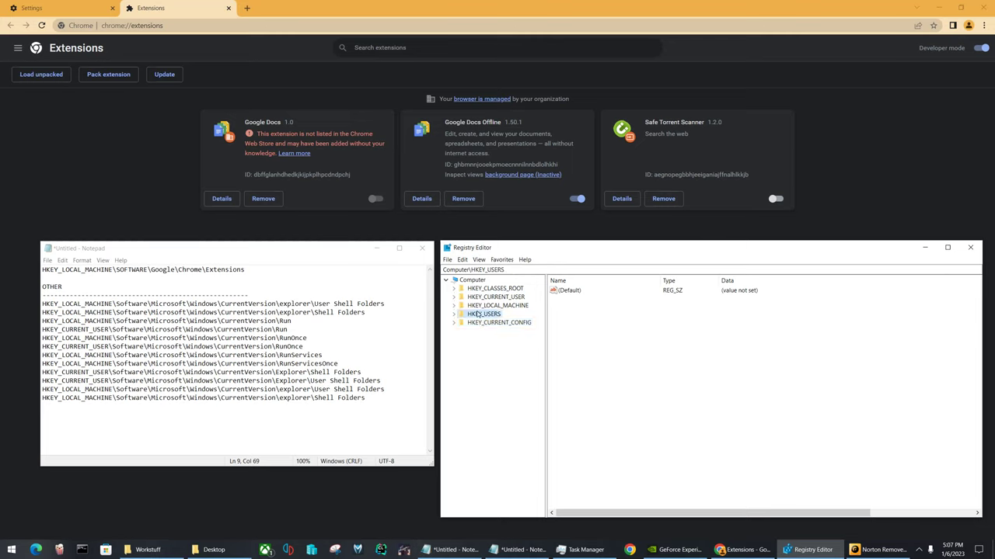
# - Copy the Chrome Extensions path from Notepad into the address bar and select value 1
pyautogui.moveTo(246, 270); pyautogui.dragTo(42, 269)
pyautogui.hotkey('ctrl', 'c')
pyautogui.click(533, 270)
pyautogui.moveTo(533, 270); pyautogui.dragTo(471, 270)
pyautogui.hotkey('ctrl', 'v')
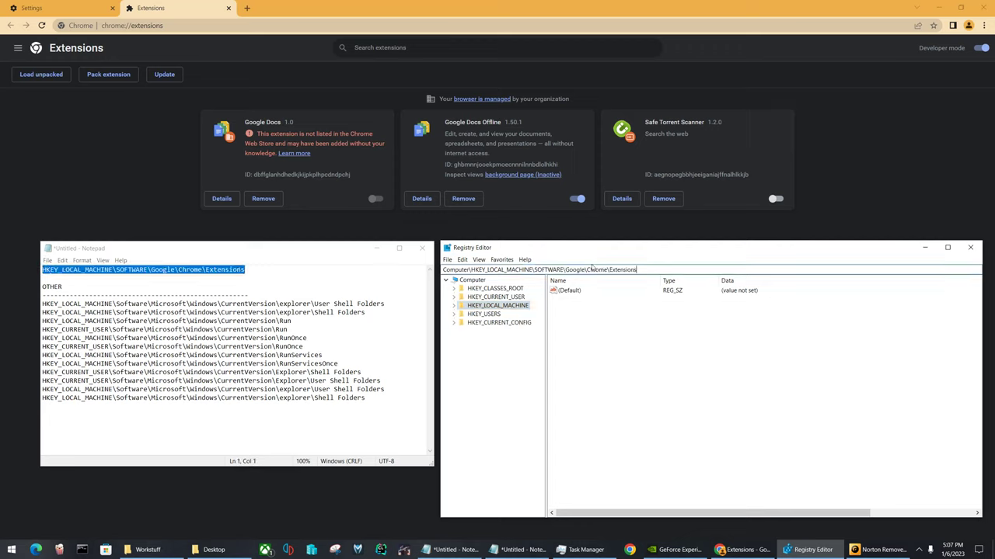
pyautogui.press('Return')
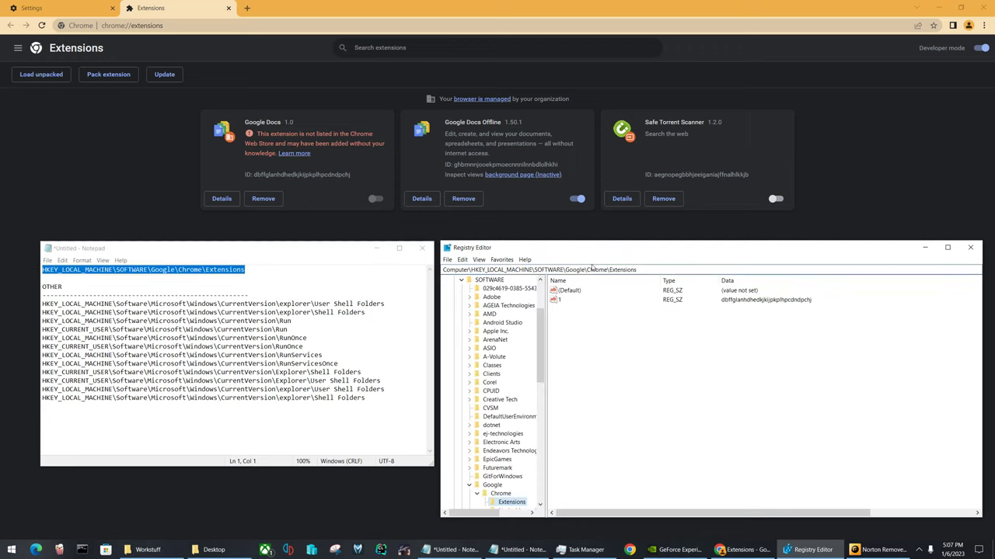
pyautogui.click(557, 301)
pyautogui.click(569, 308)
# - Compare value 1 against the Google Docs ID in Chrome, then reselect it in Registry Editor
pyautogui.click(261, 174)
pyautogui.moveTo(260, 174); pyautogui.dragTo(352, 177)
pyautogui.click(808, 550)
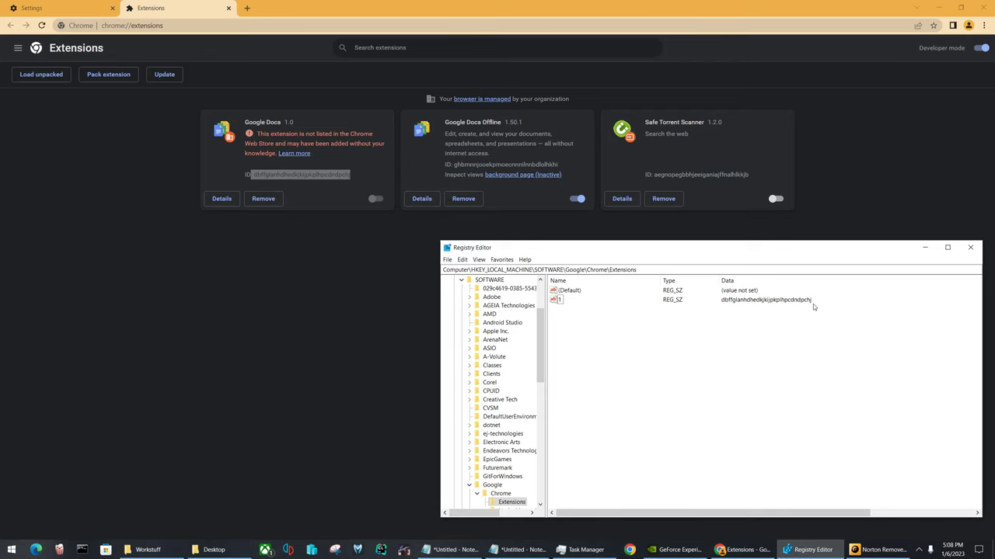
pyautogui.moveTo(659, 247); pyautogui.dragTo(414, 229)
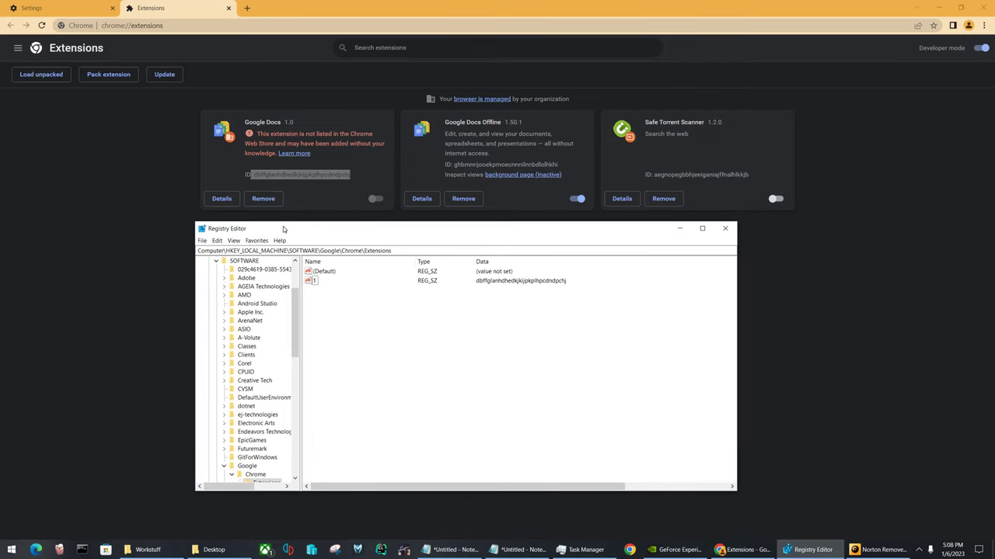
pyautogui.click(311, 281)
# - Delete value 1 from the Chrome Extensions key, confirming with Yes, then open NativeMessagingHosts
pyautogui.click(422, 332)
pyautogui.click(308, 282)
pyautogui.press('Delete')
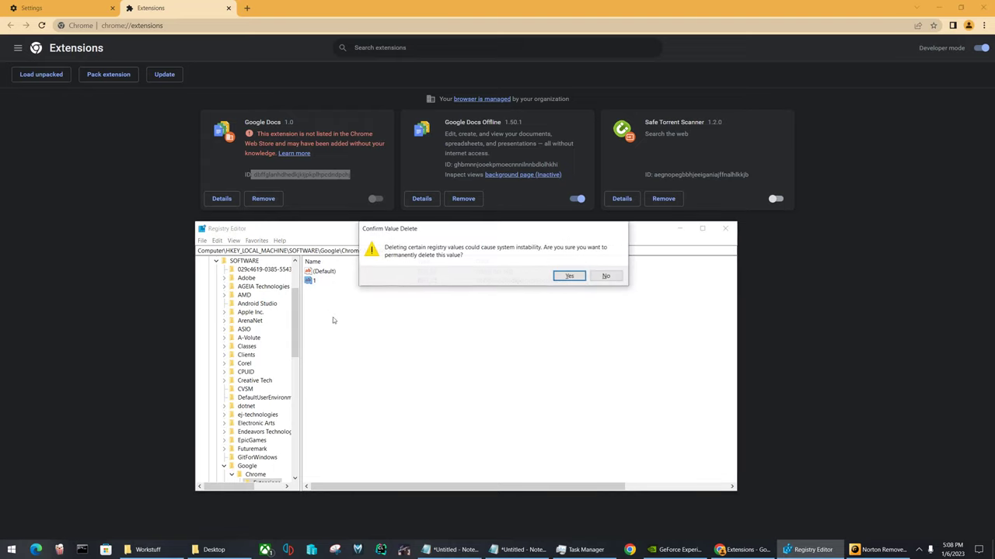
pyautogui.moveTo(435, 232); pyautogui.dragTo(411, 293)
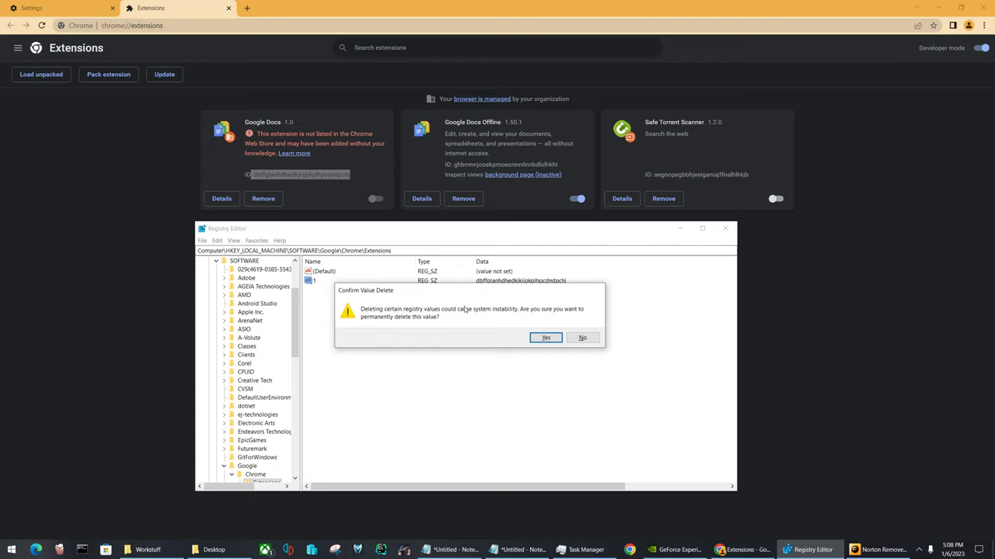
pyautogui.moveTo(528, 290); pyautogui.dragTo(527, 308)
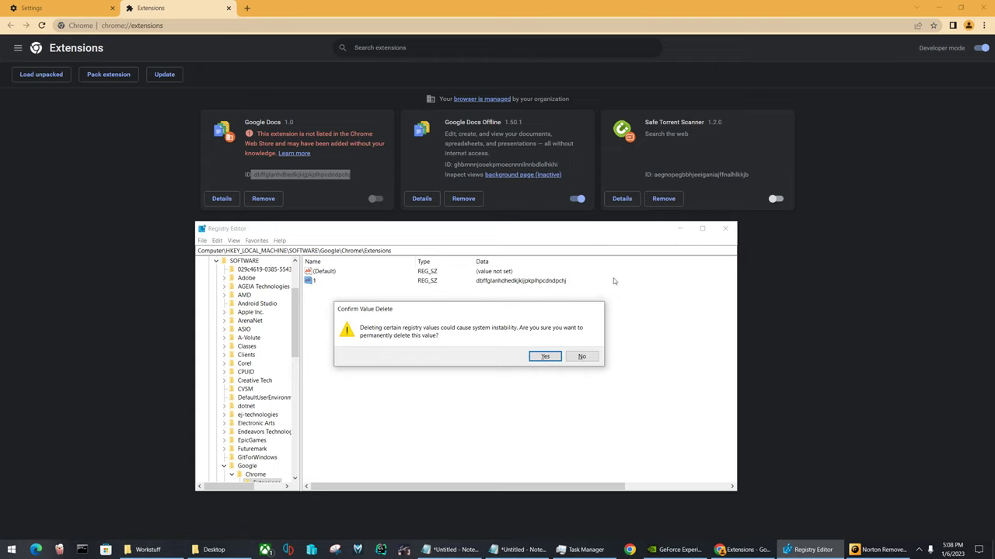
pyautogui.click(547, 356)
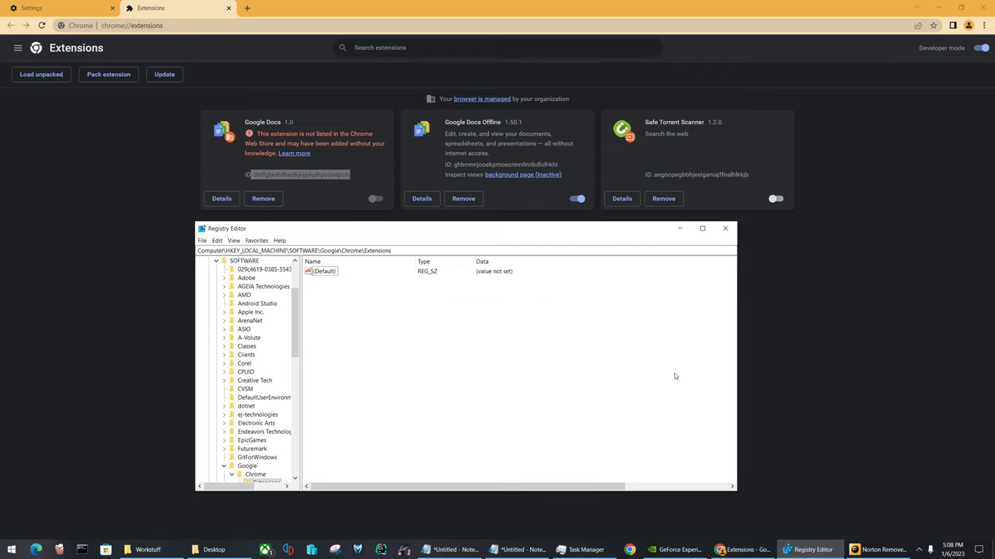
pyautogui.scroll(-4, 275, 365)
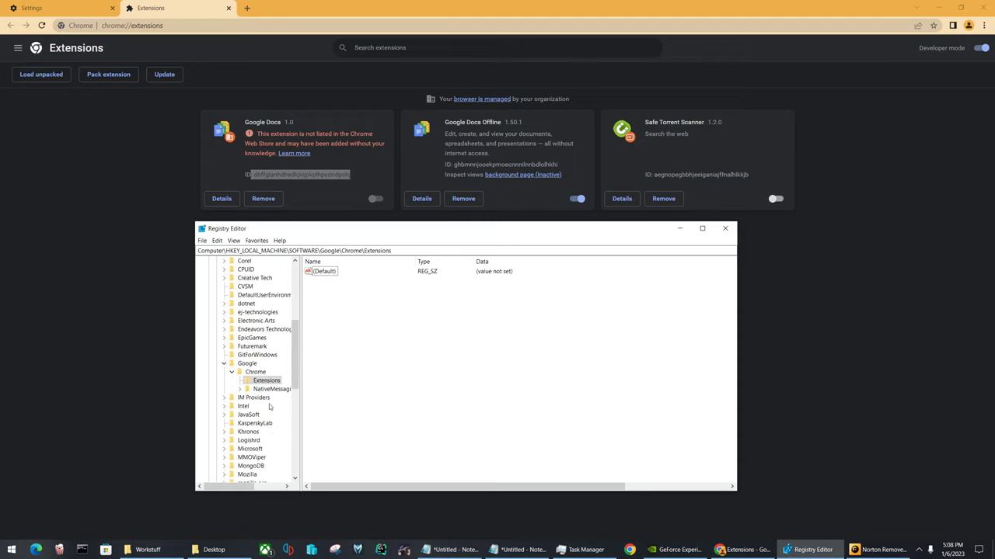
pyautogui.click(247, 388)
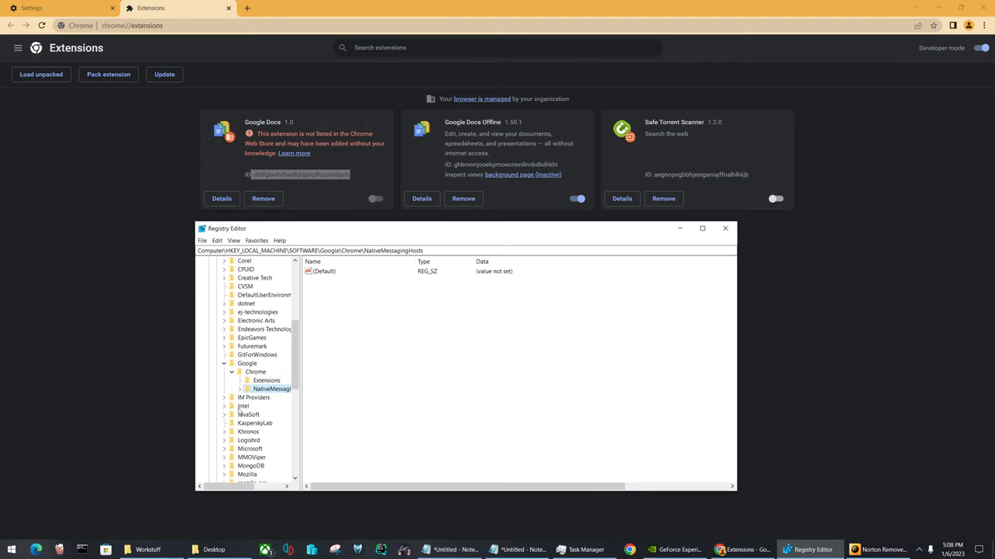
# - Minimize Registry Editor and open Chrome's Reset and clean up settings page
pyautogui.click(679, 228)
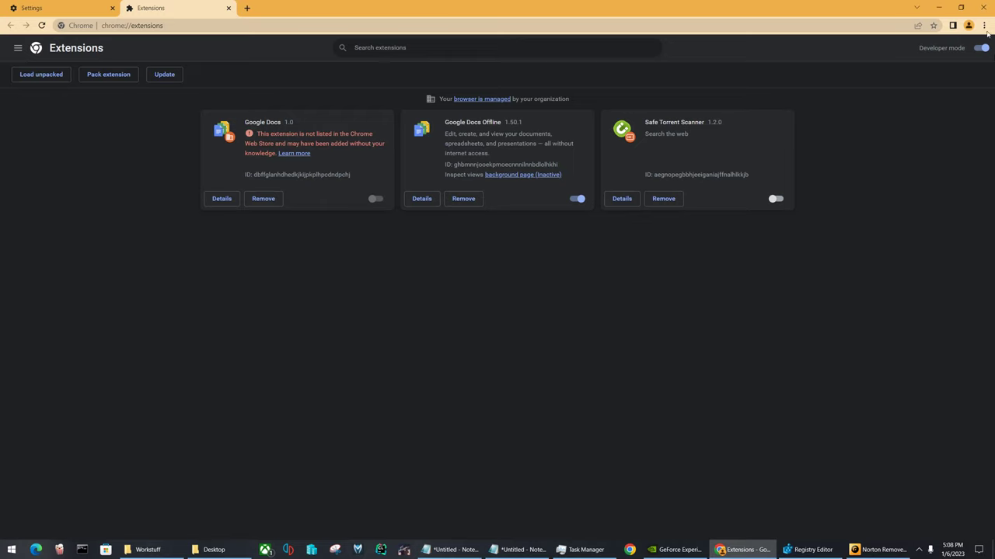
pyautogui.click(984, 27)
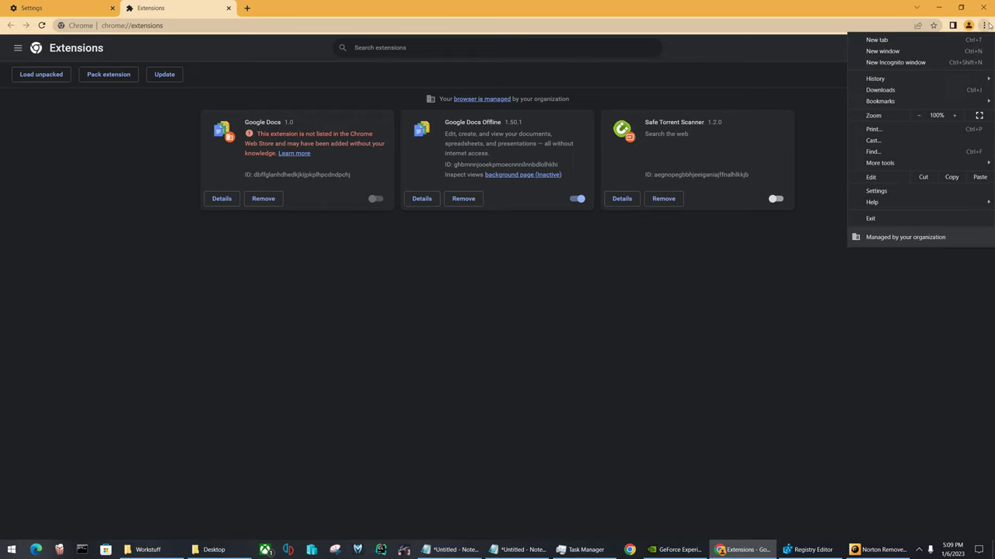
pyautogui.click(876, 190)
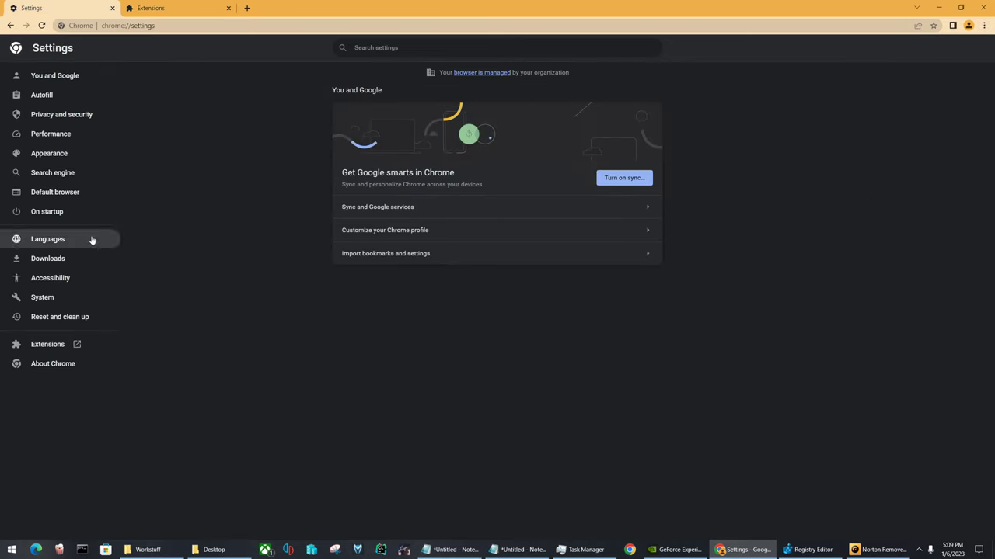
pyautogui.click(56, 325)
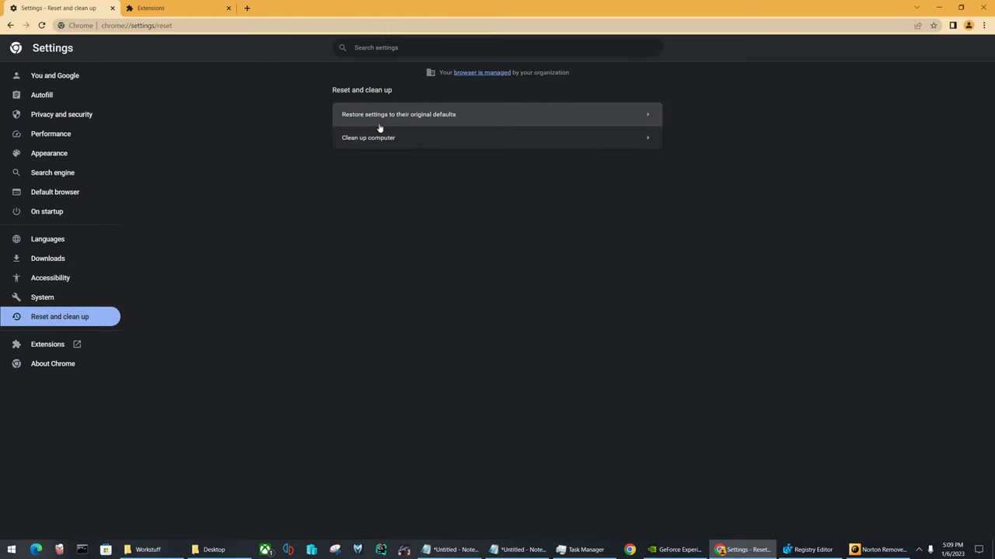
# - Open the Reset settings confirmation and dismiss it without resetting
pyautogui.click(380, 116)
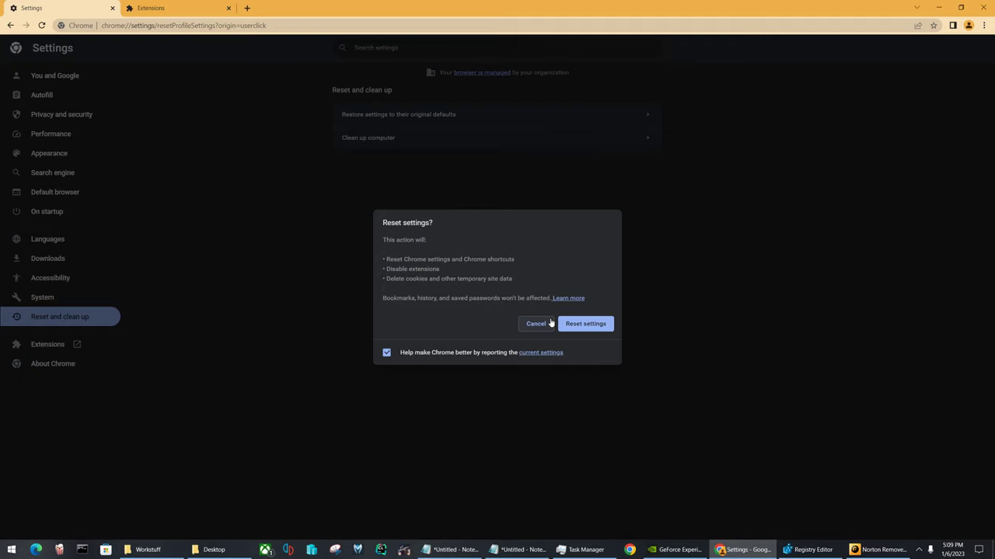
pyautogui.click(544, 324)
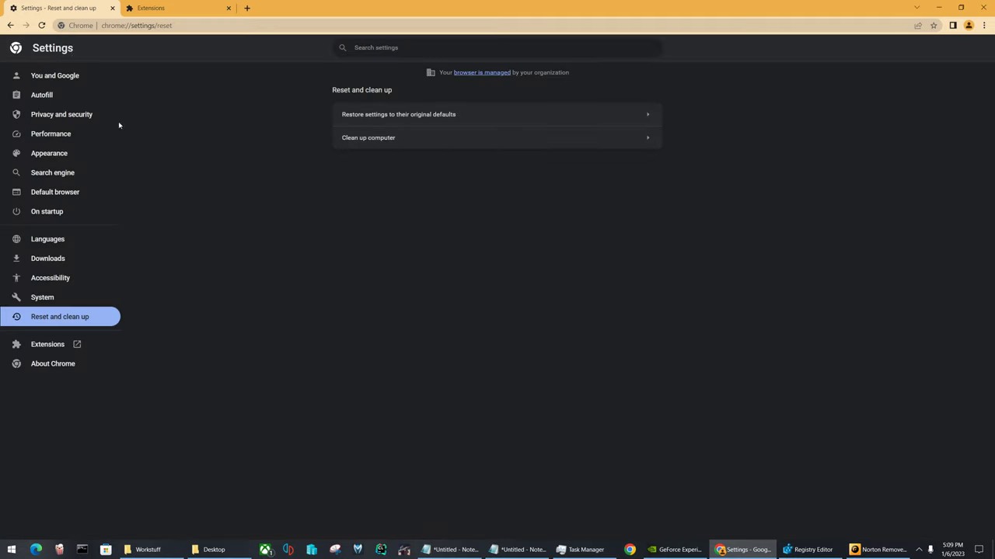
pyautogui.click(10, 26)
pyautogui.click(535, 323)
pyautogui.click(453, 116)
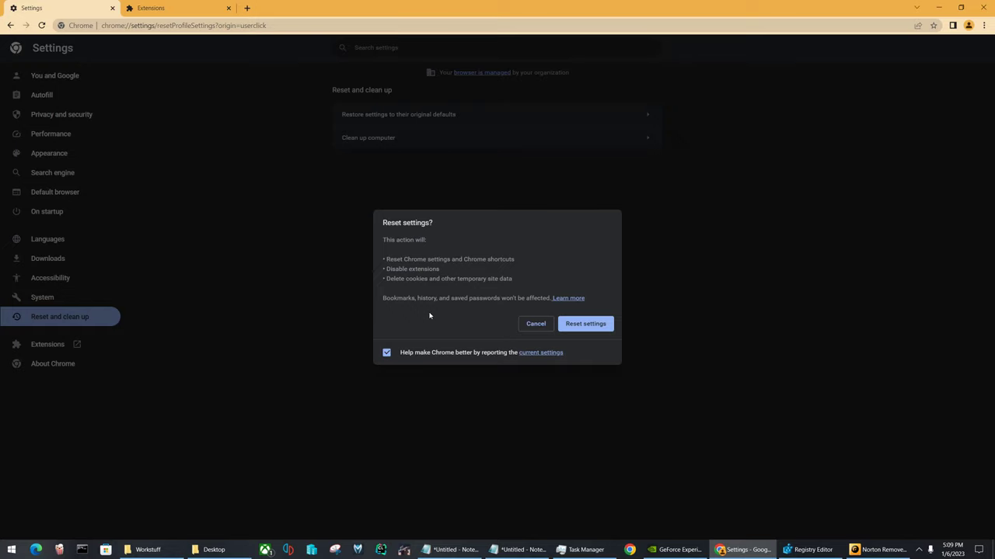
pyautogui.click(609, 319)
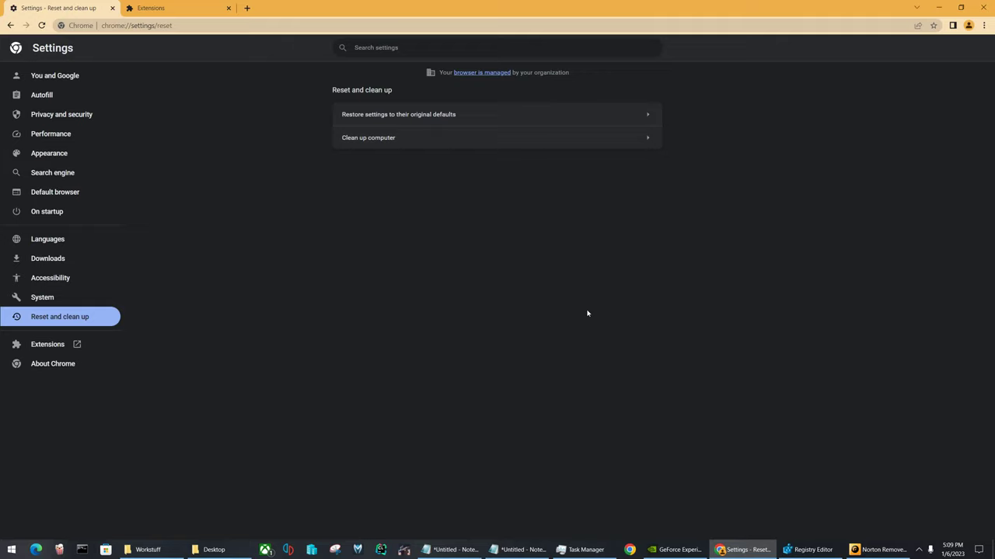
pyautogui.click(802, 549)
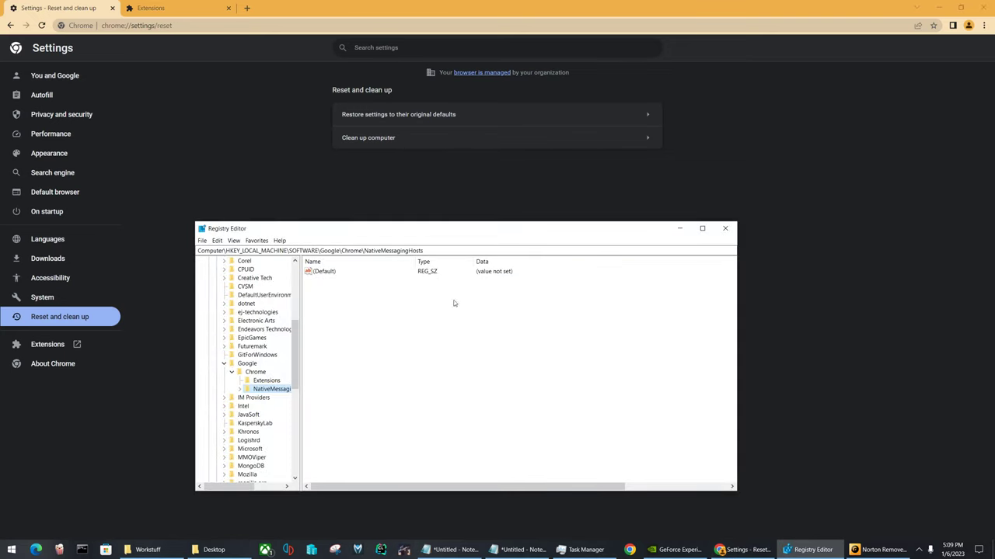
pyautogui.press('Up')
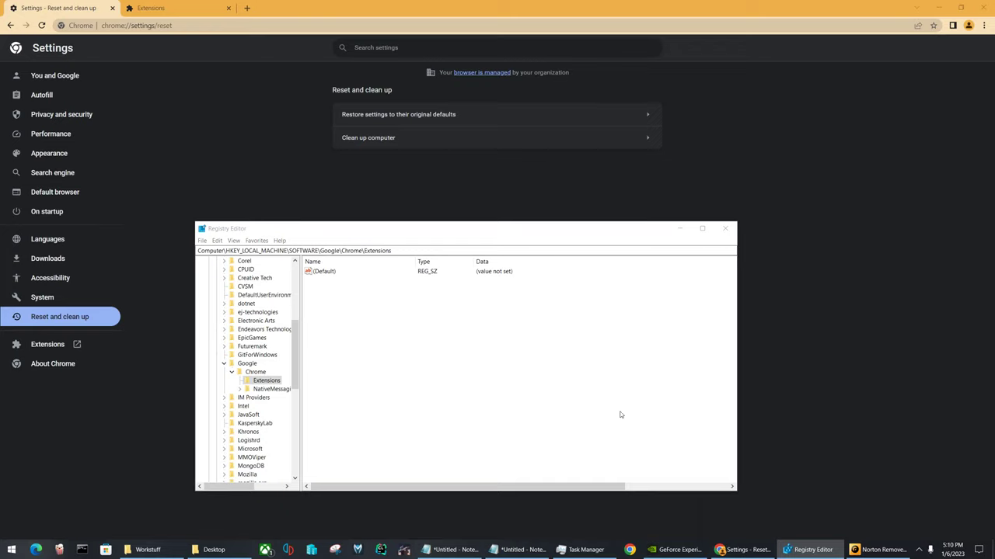
pyautogui.click(318, 293)
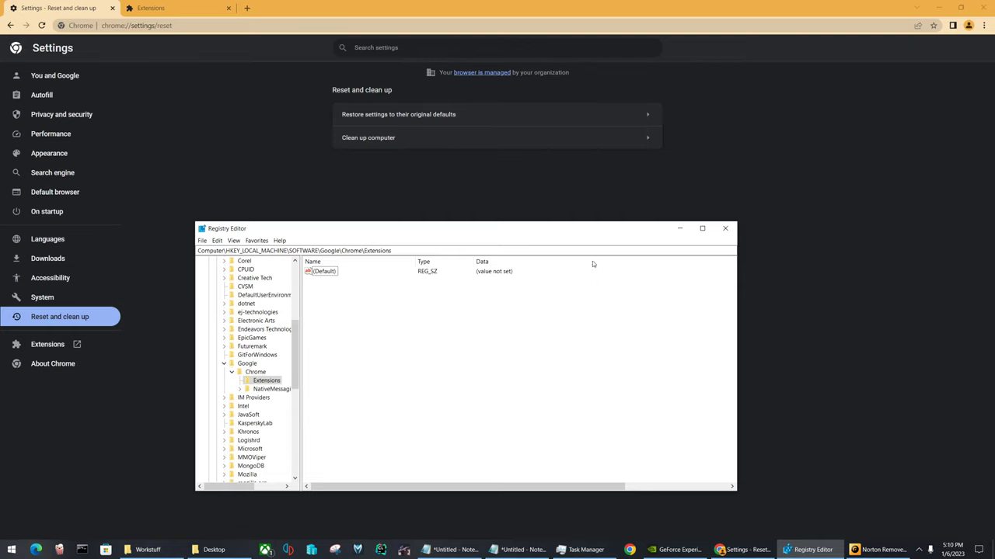
pyautogui.moveTo(565, 233); pyautogui.dragTo(687, 185)
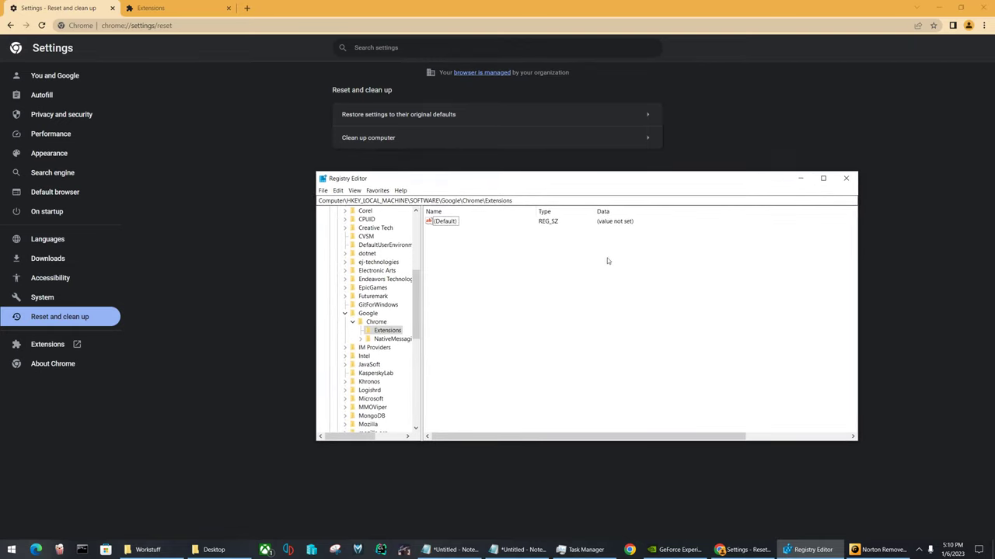
pyautogui.click(800, 178)
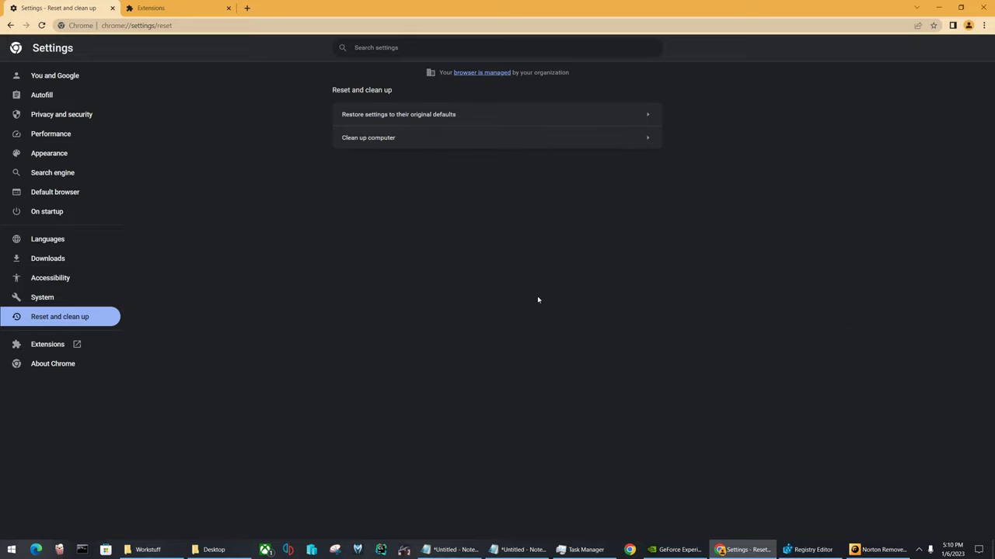